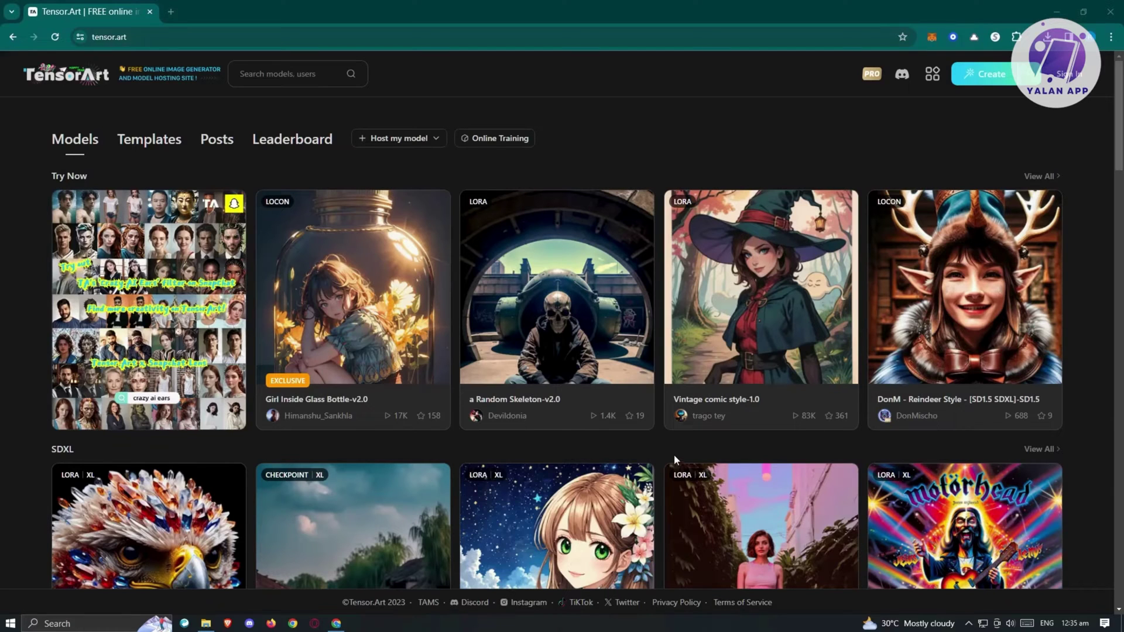
Sign in to Tensor.Art using Continue with Google and the chosen Google account
left_click(1075, 72)
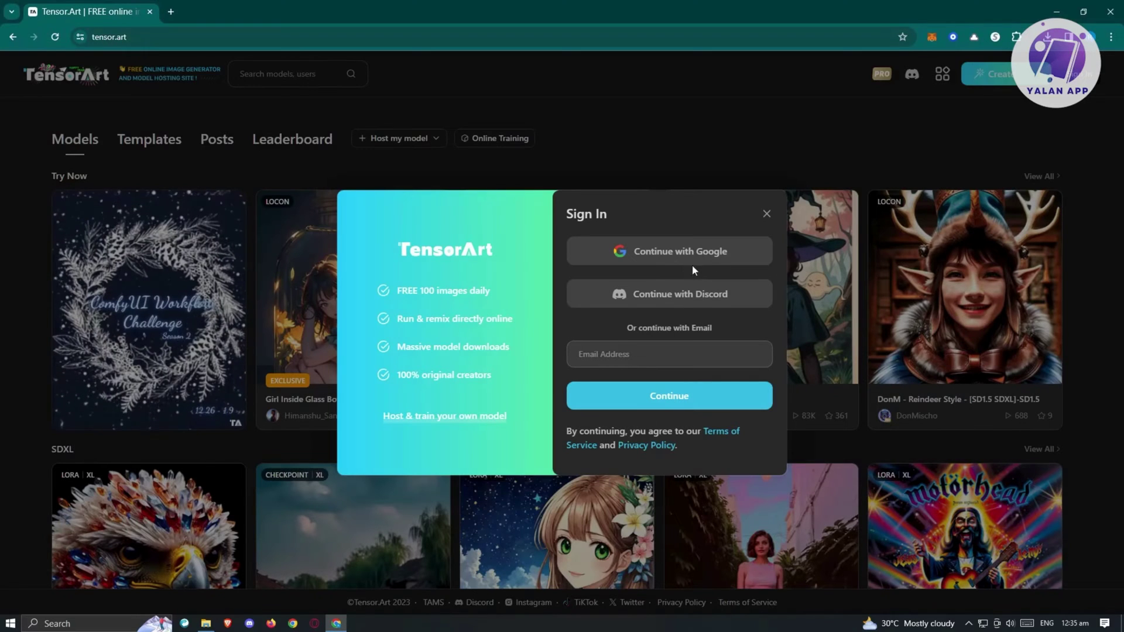
left_click(671, 261)
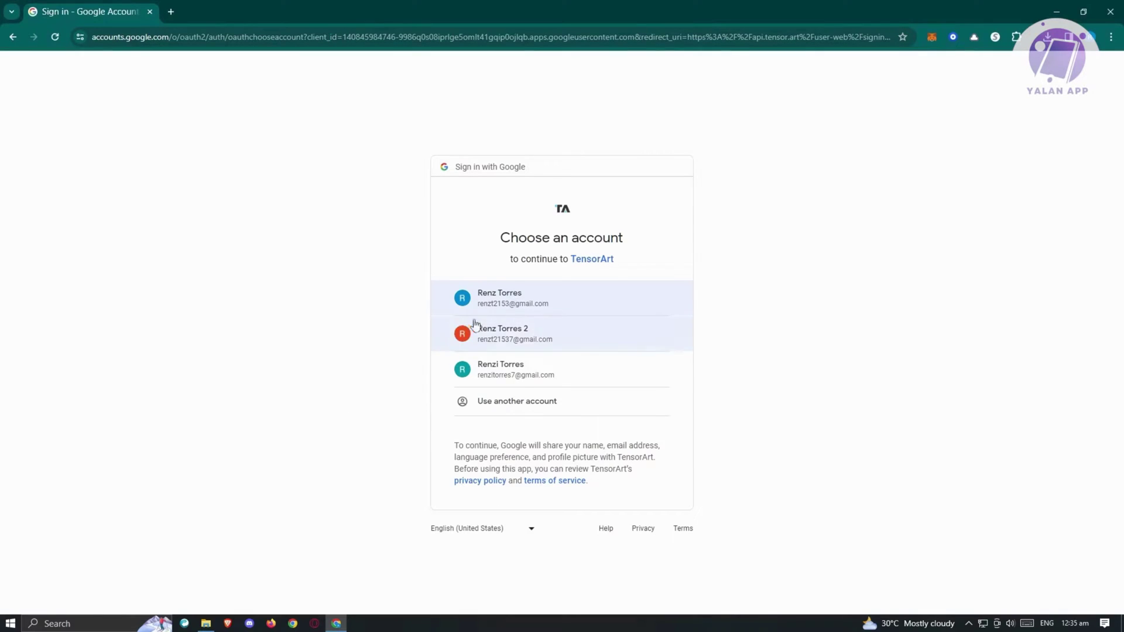
left_click(503, 300)
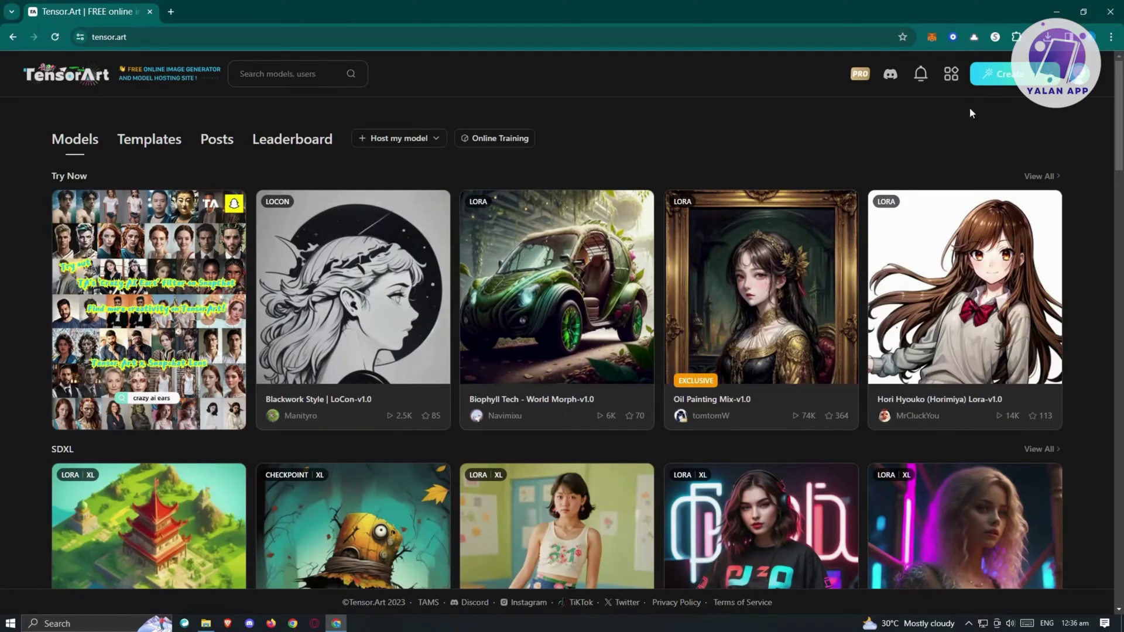
mouse_move(1019, 78)
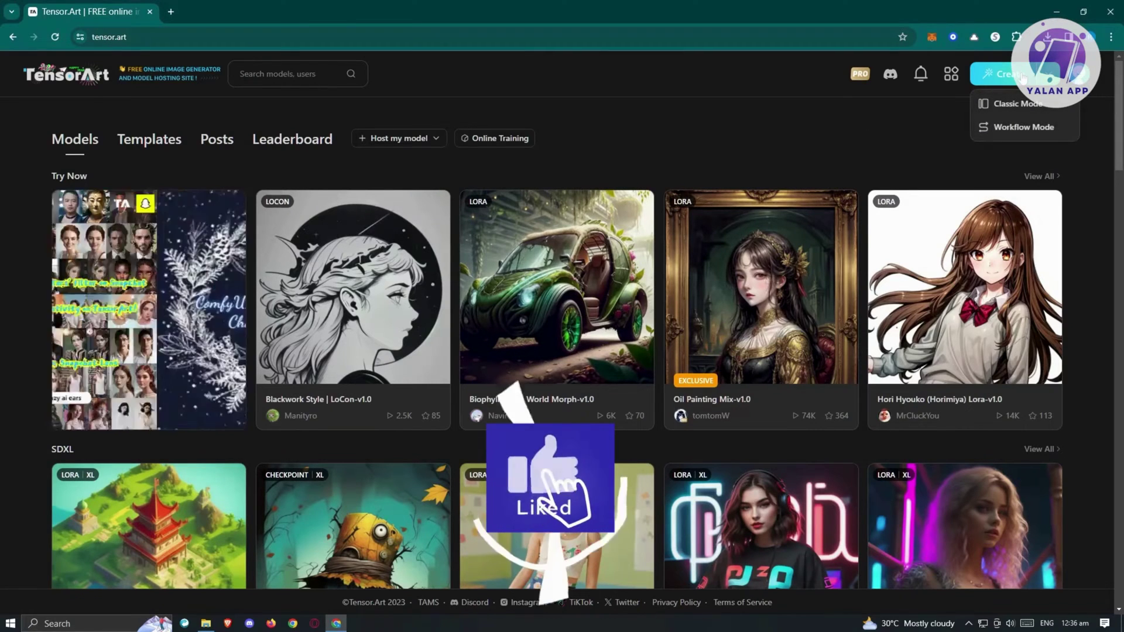
Open the Classic Mode Text2Img generator with SDXL 1.0 Base and place the cursor in the prompt
left_click(1031, 106)
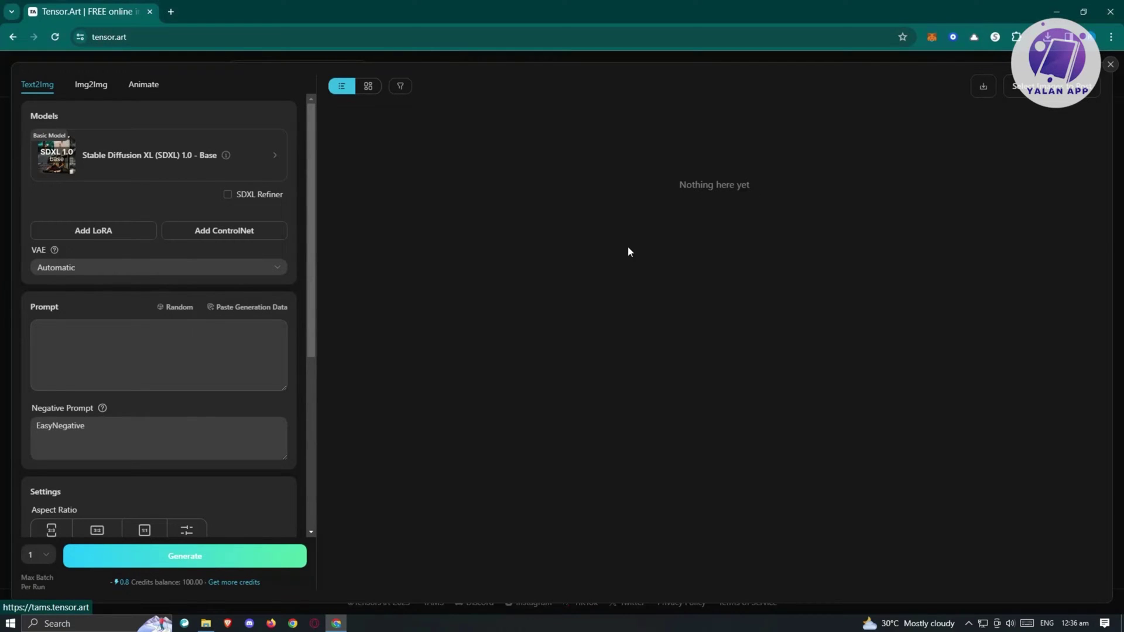
left_click(78, 340)
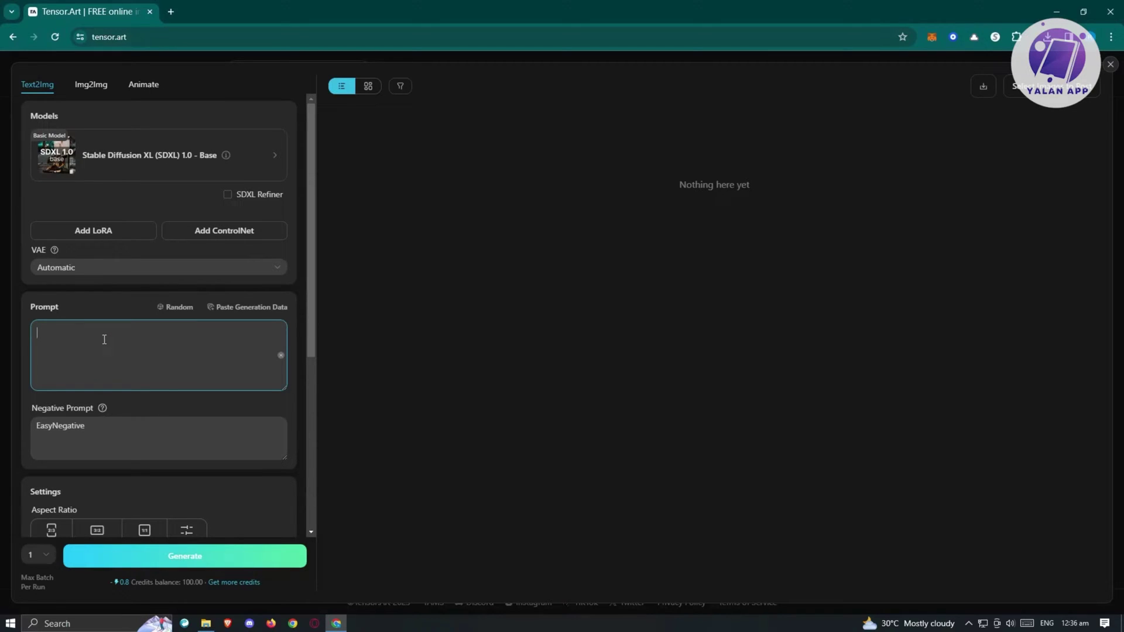
Enter the prompt 'cat in a santa claus costume' and replace EasyNegative with 'remove any reindeers'
type("cat in a santa claus custume")
left_click(247, 414)
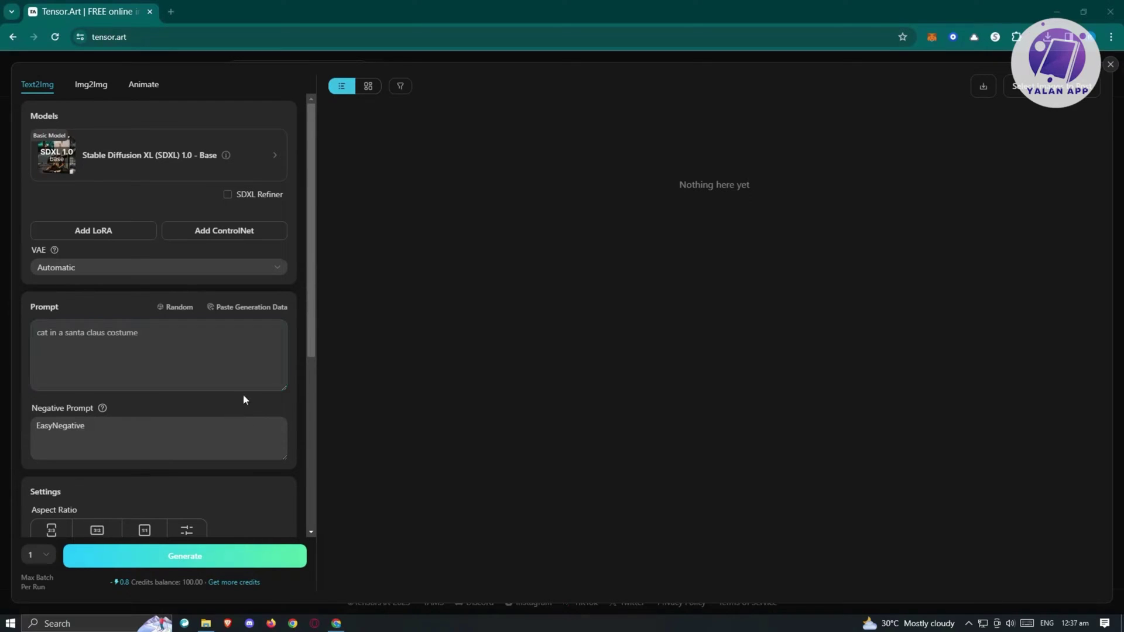
left_click(176, 427)
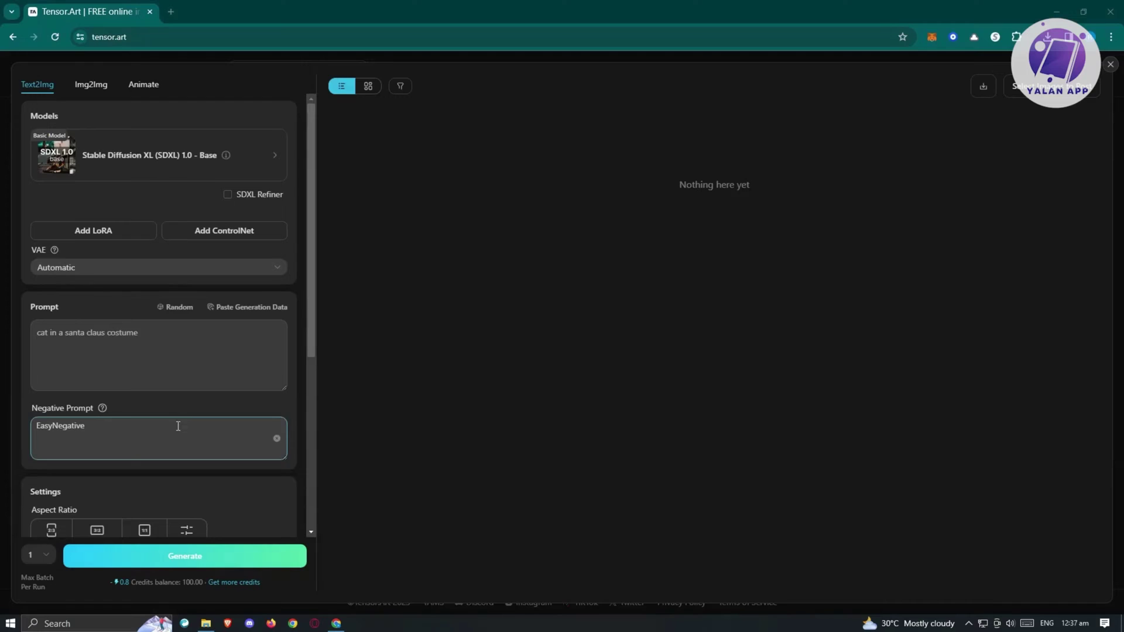
scroll(164, 416, "down", 1)
key("ctrl+a")
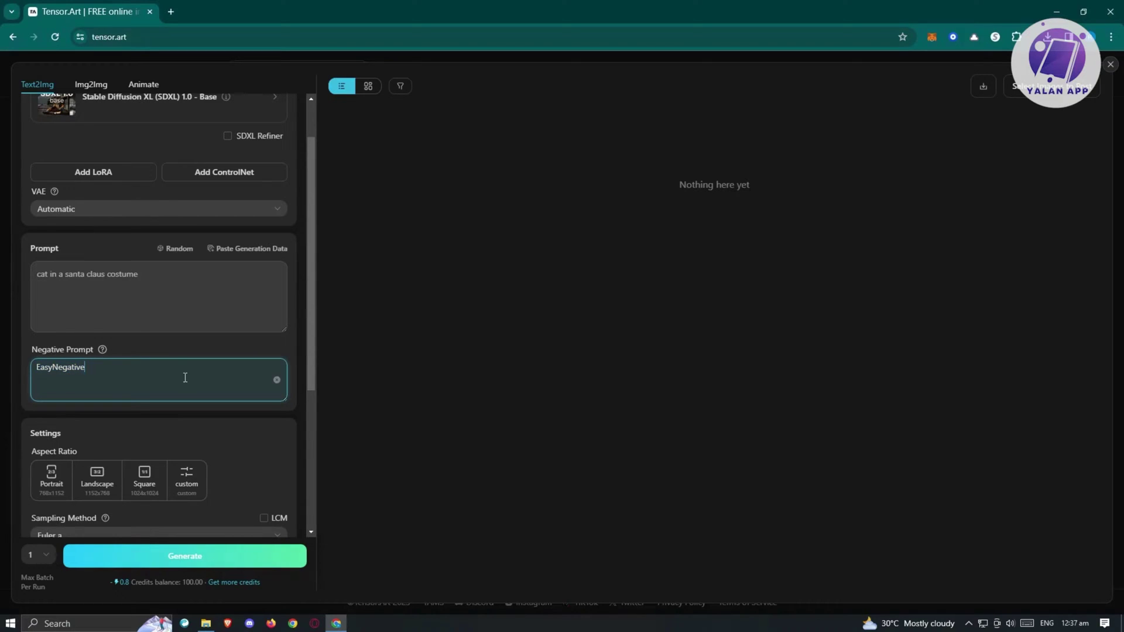
type("remove any reindd")
key("BackSpace")
type("eers")
Set the image aspect ratio to Portrait
scroll(175, 410, "down", 1)
scroll(140, 450, "down", 1)
scroll(124, 434, "down", 1)
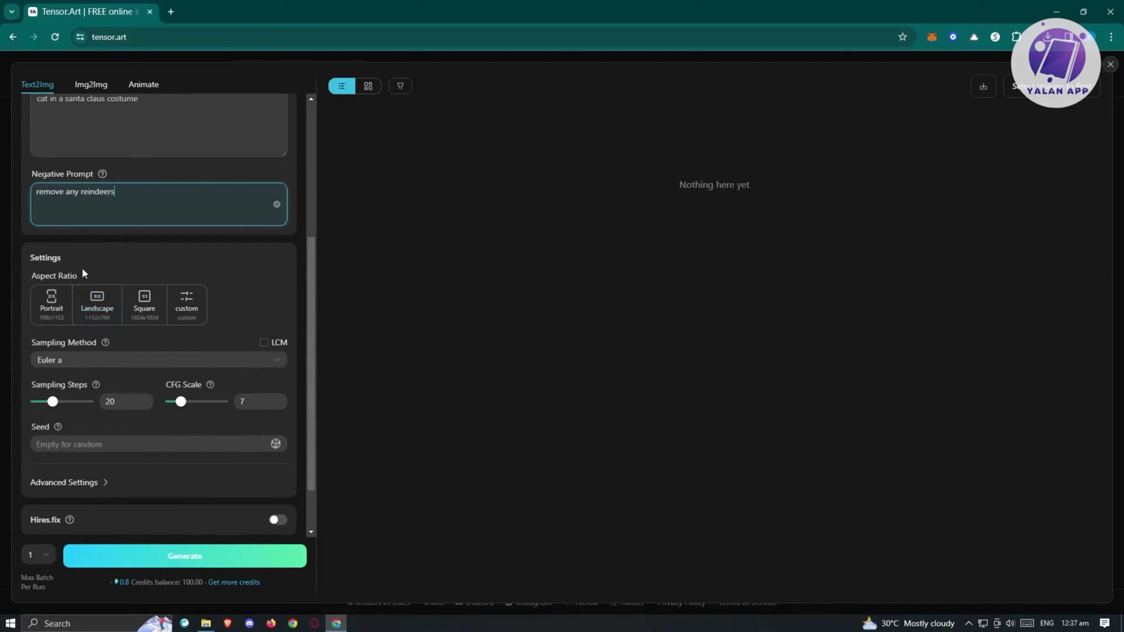
left_click(98, 305)
left_click(52, 316)
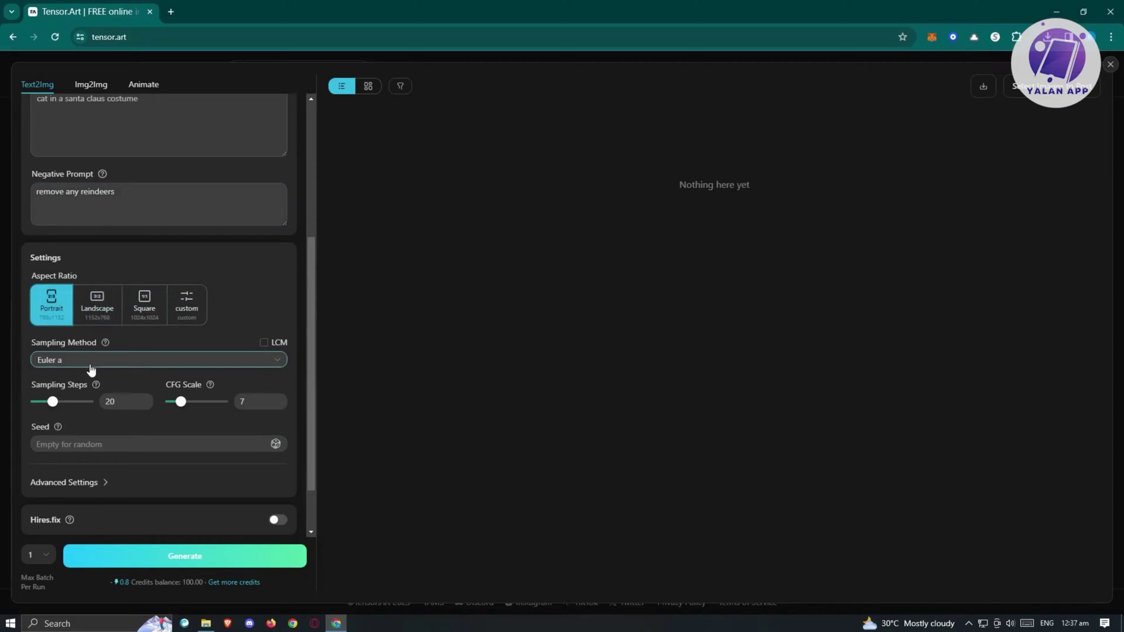
Choose LMS as the sampling method
scroll(155, 352, "down", 1)
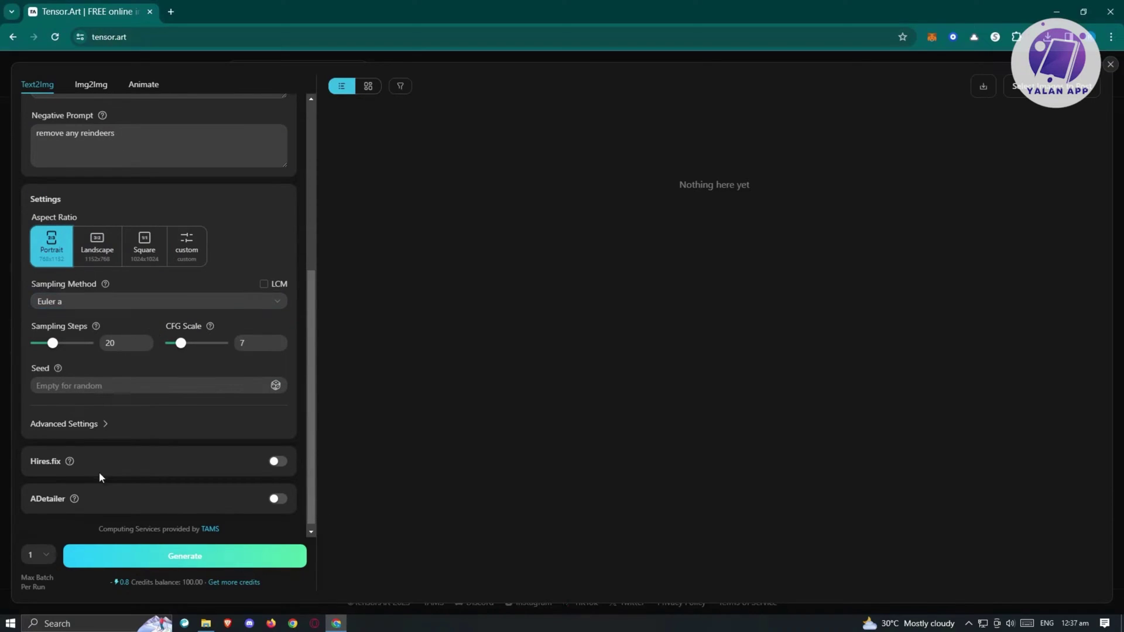
left_click(279, 302)
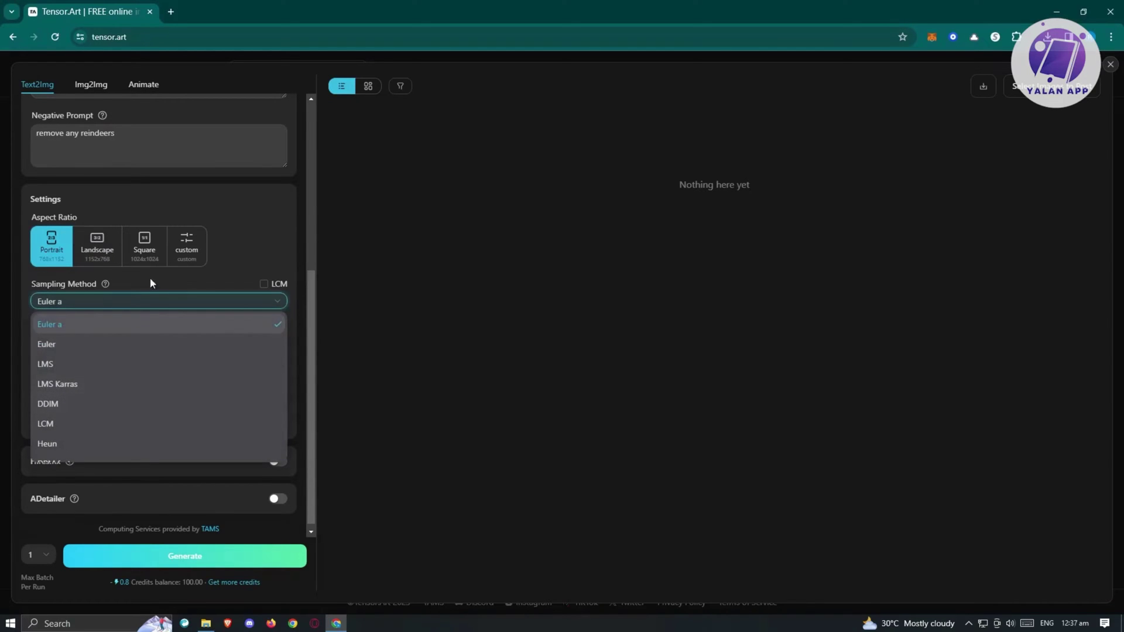
left_click(183, 292)
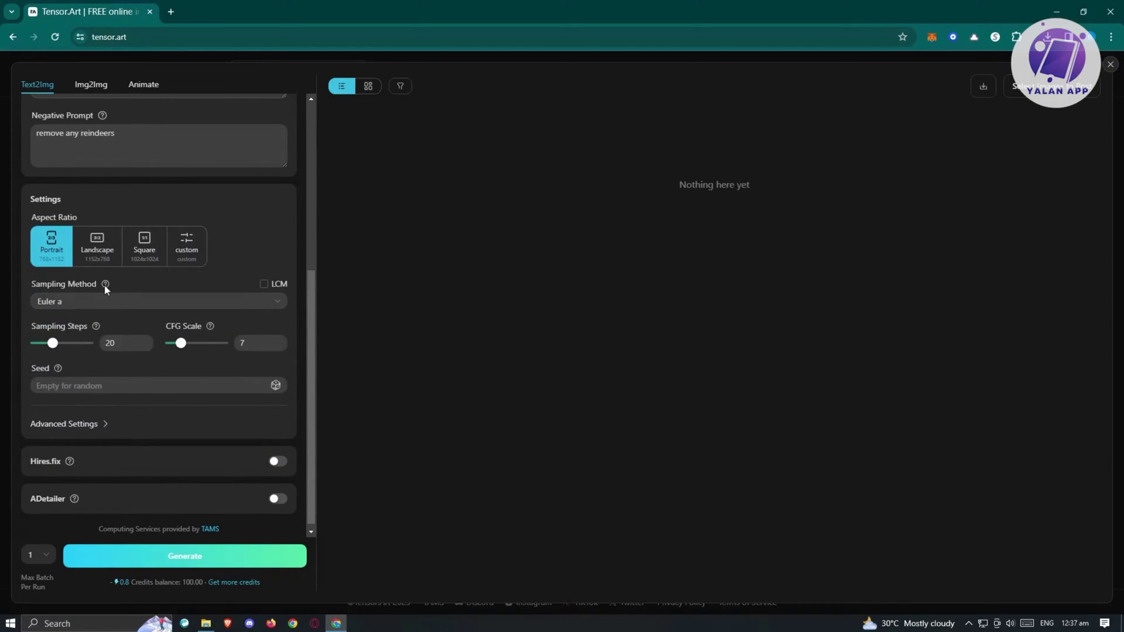
mouse_move(105, 286)
left_click(278, 301)
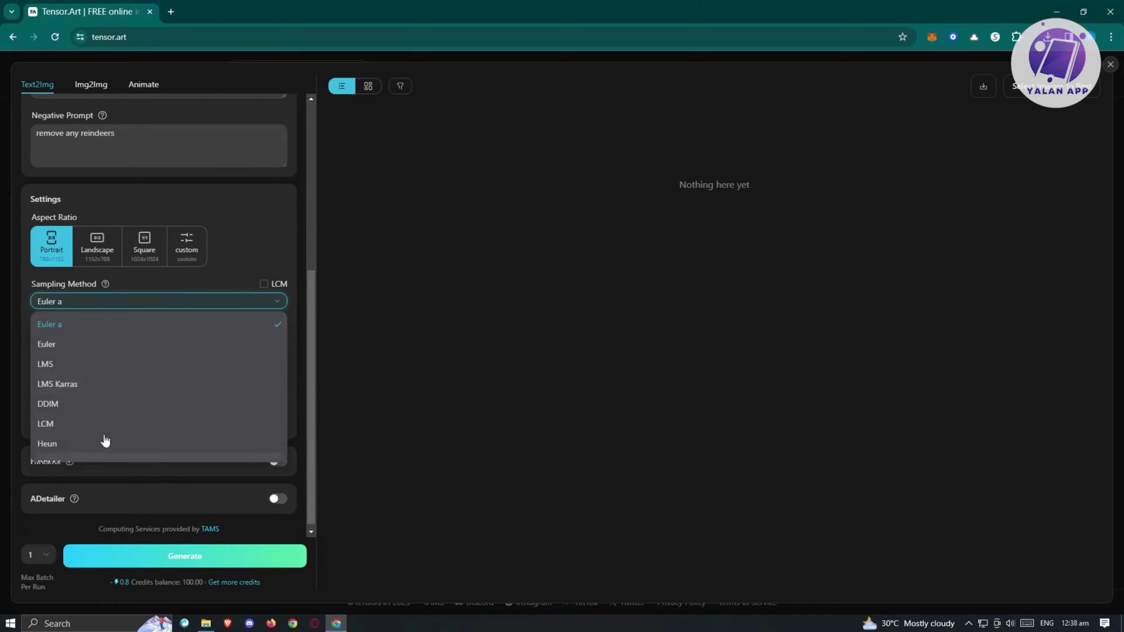
left_click(66, 365)
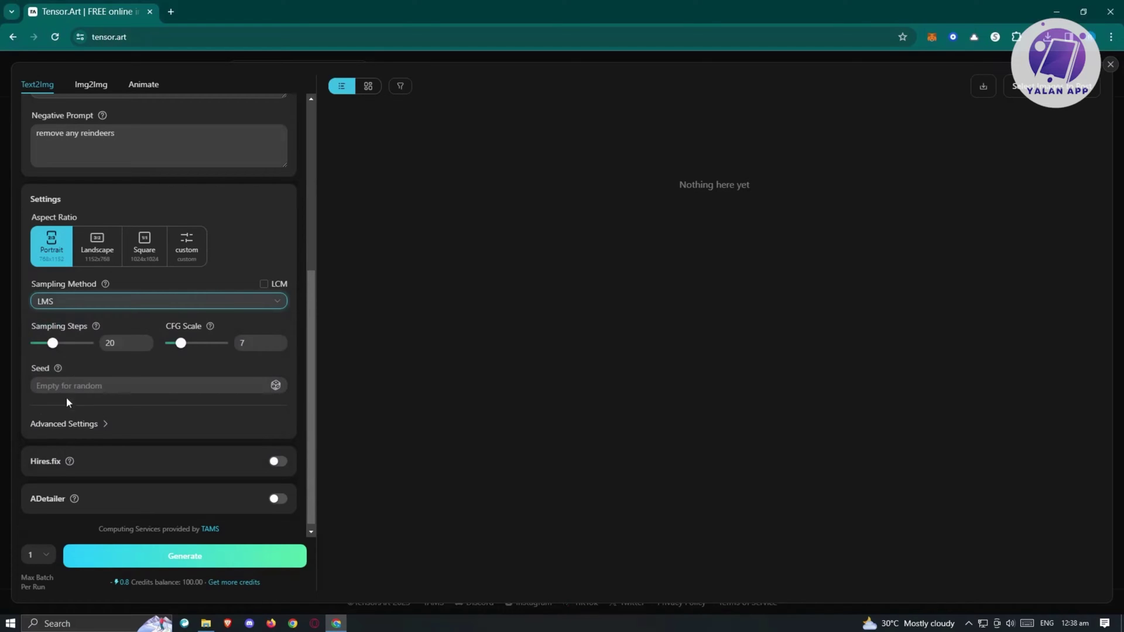
Raise sampling steps from 20 to 27 and CFG scale to 13
left_click_drag(52, 345, 59, 344)
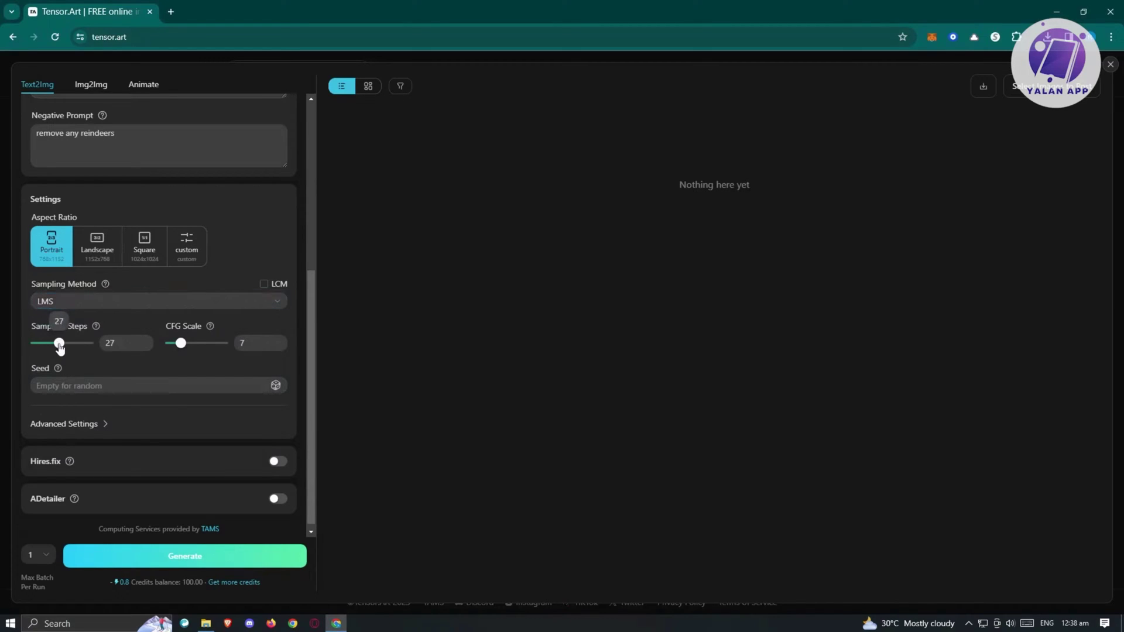
left_click(181, 349)
left_click_drag(182, 350, 192, 344)
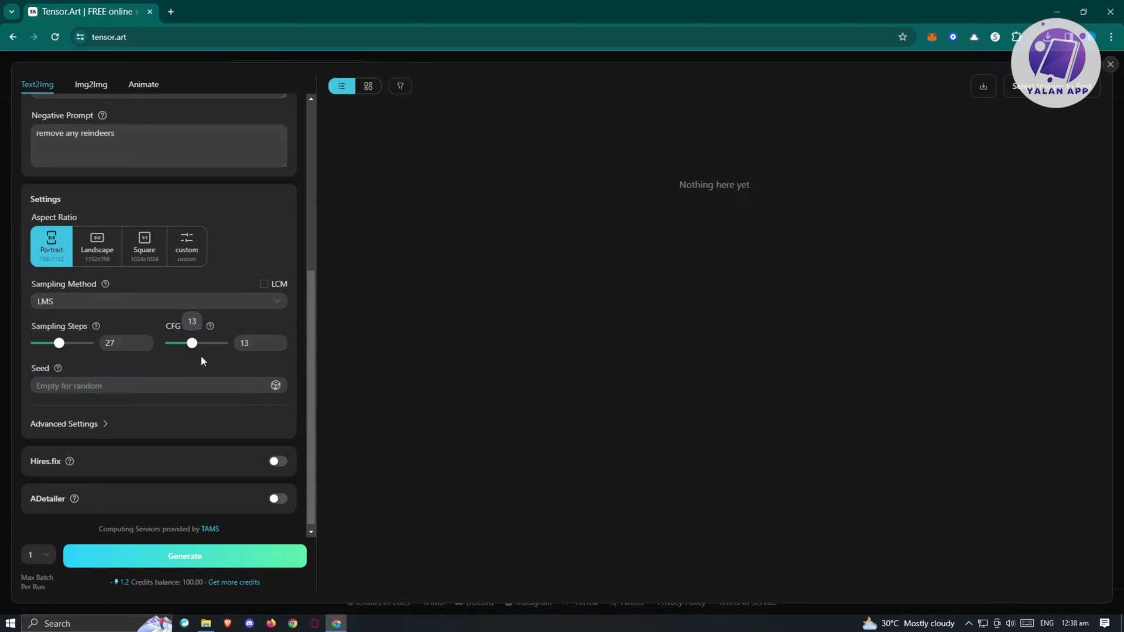
left_click(128, 391)
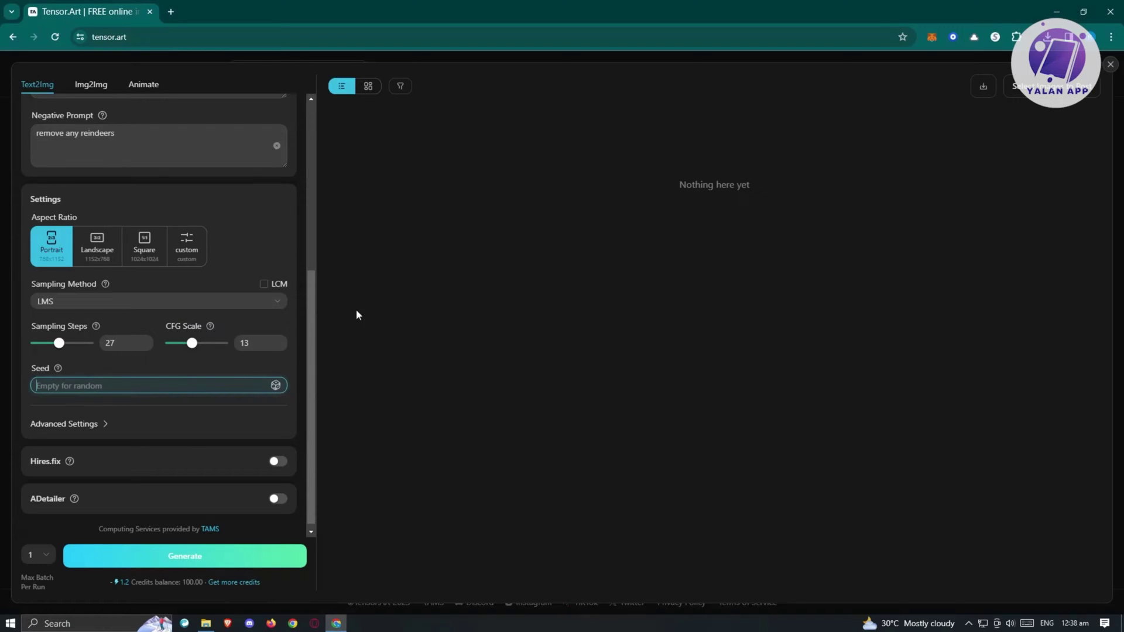
left_click(78, 424)
left_click(95, 419)
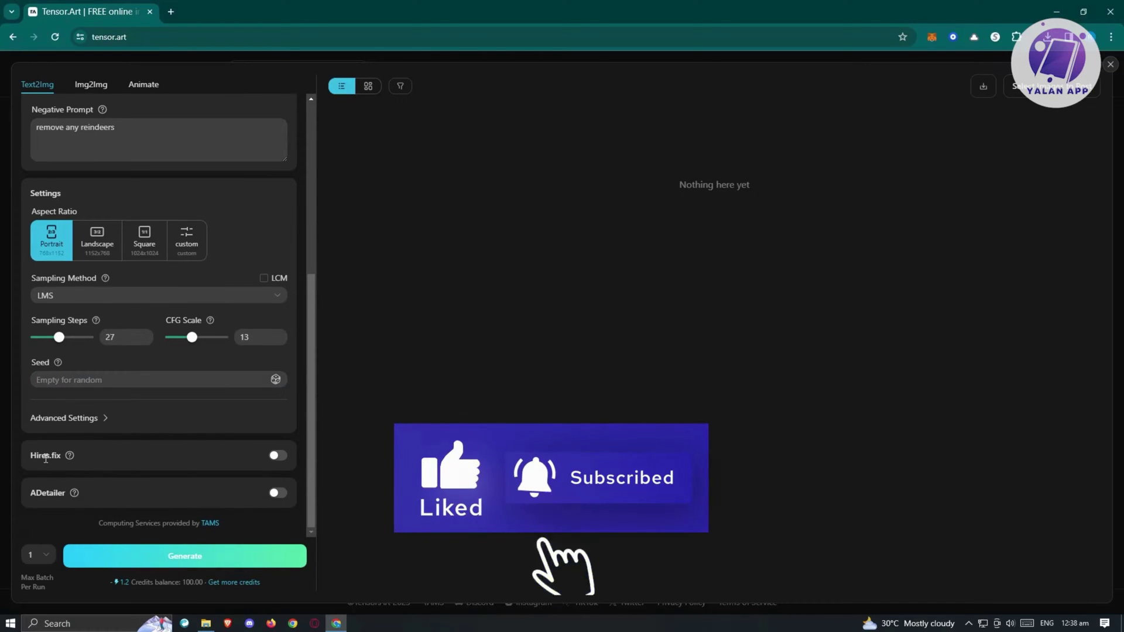
mouse_move(72, 456)
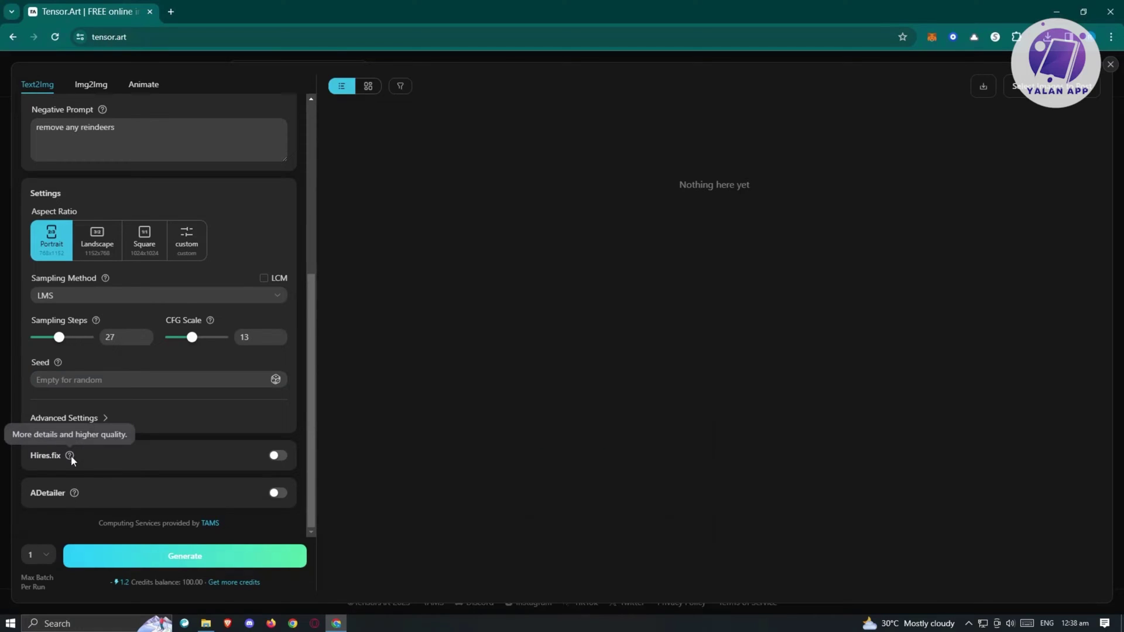
mouse_move(76, 493)
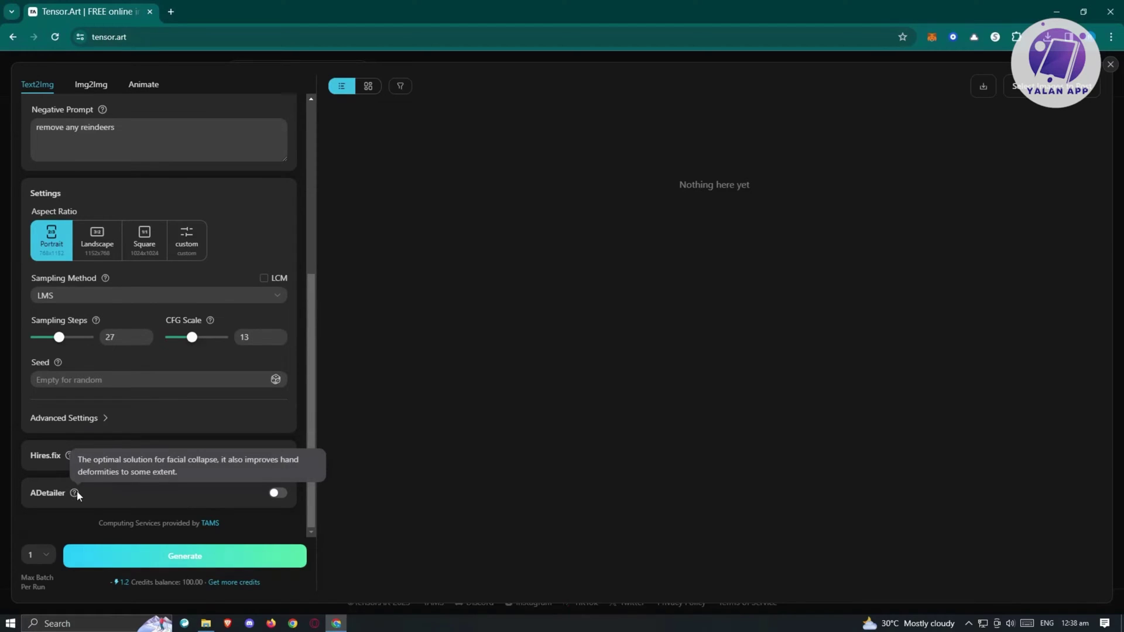
scroll(182, 419, "up", 5)
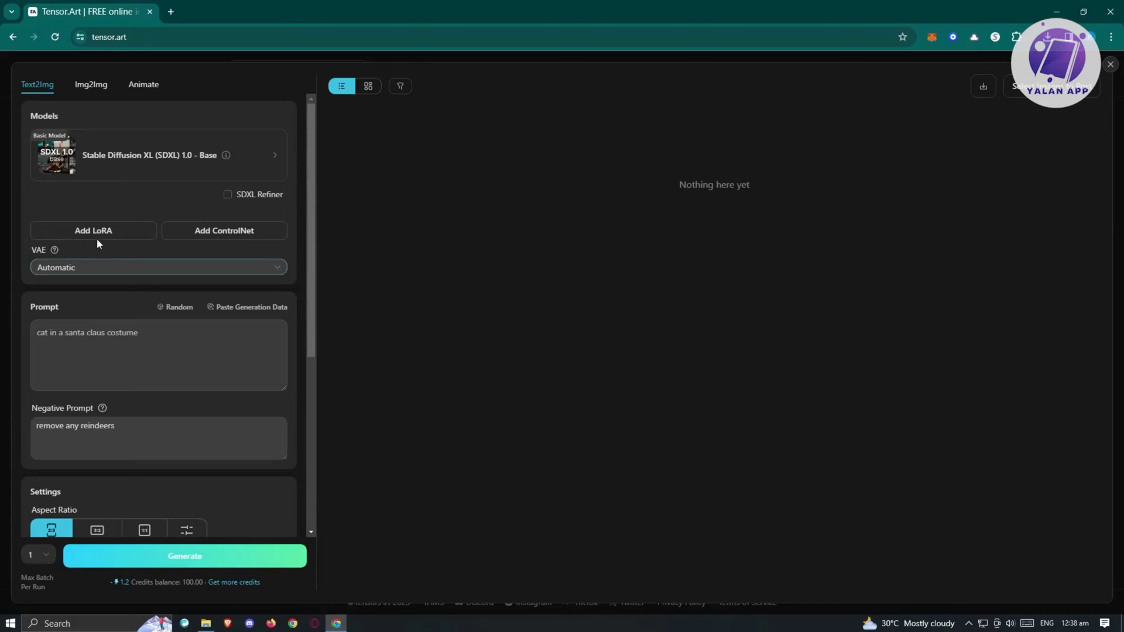
Add the Apolonia's Christmas XLight Box and Christmas Critters LoRAs, each at weight 0.8
left_click(110, 231)
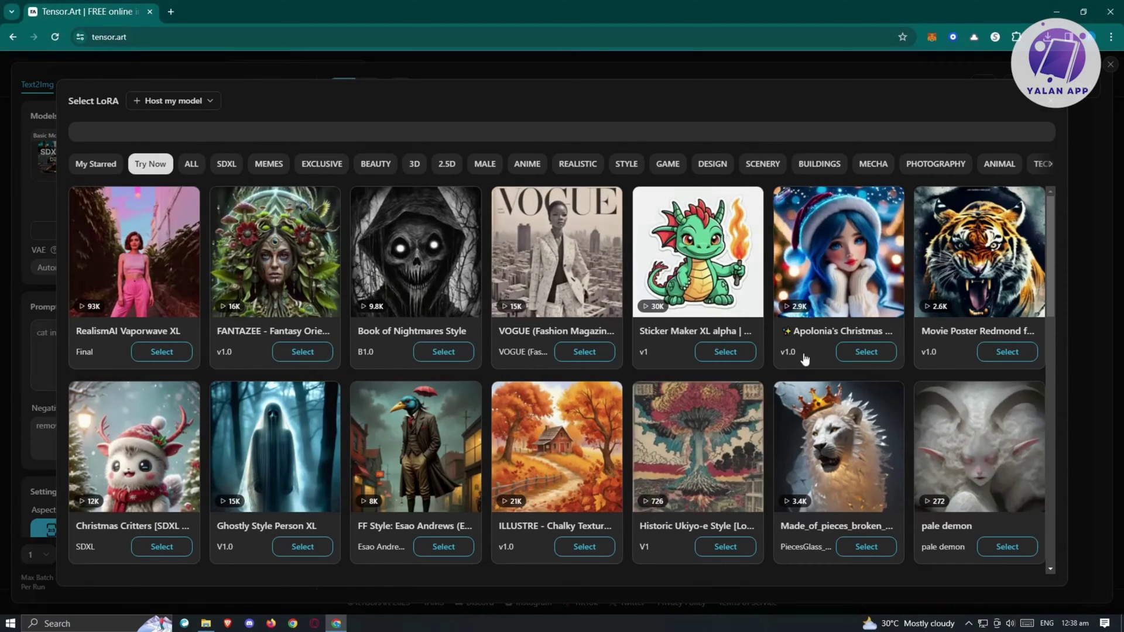
left_click(866, 353)
left_click(88, 284)
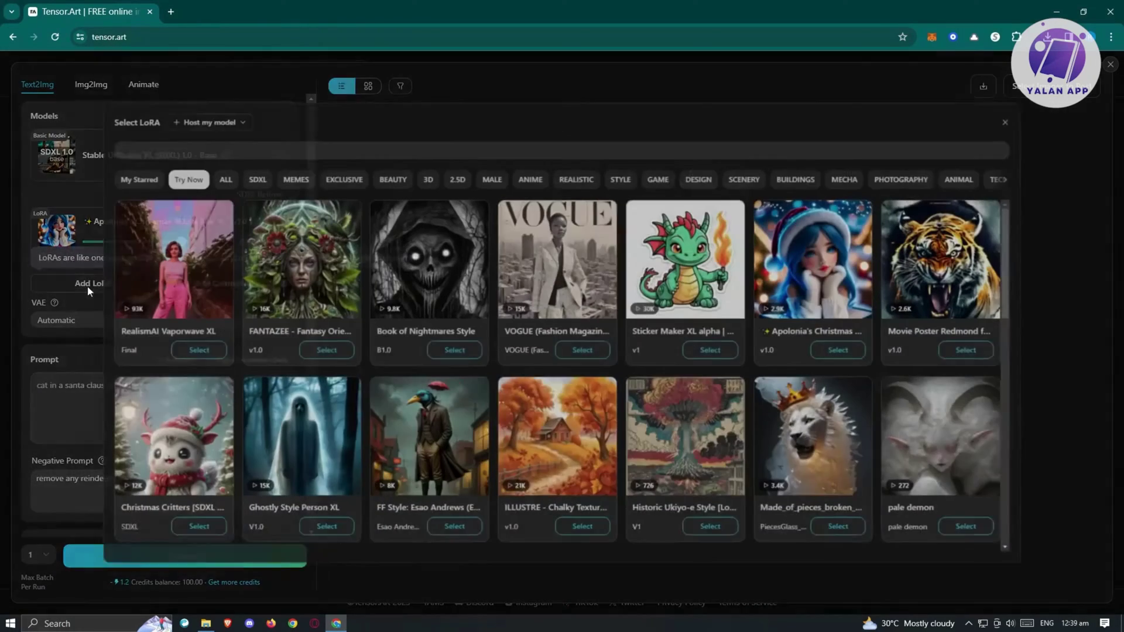
scroll(424, 363, "down", 2)
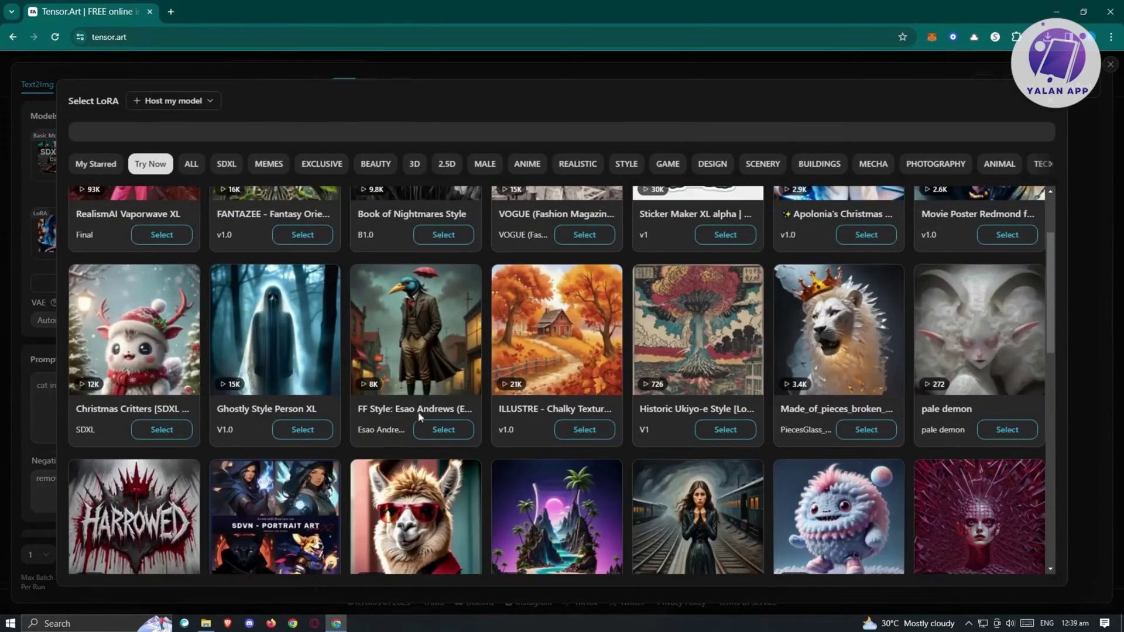
left_click(153, 432)
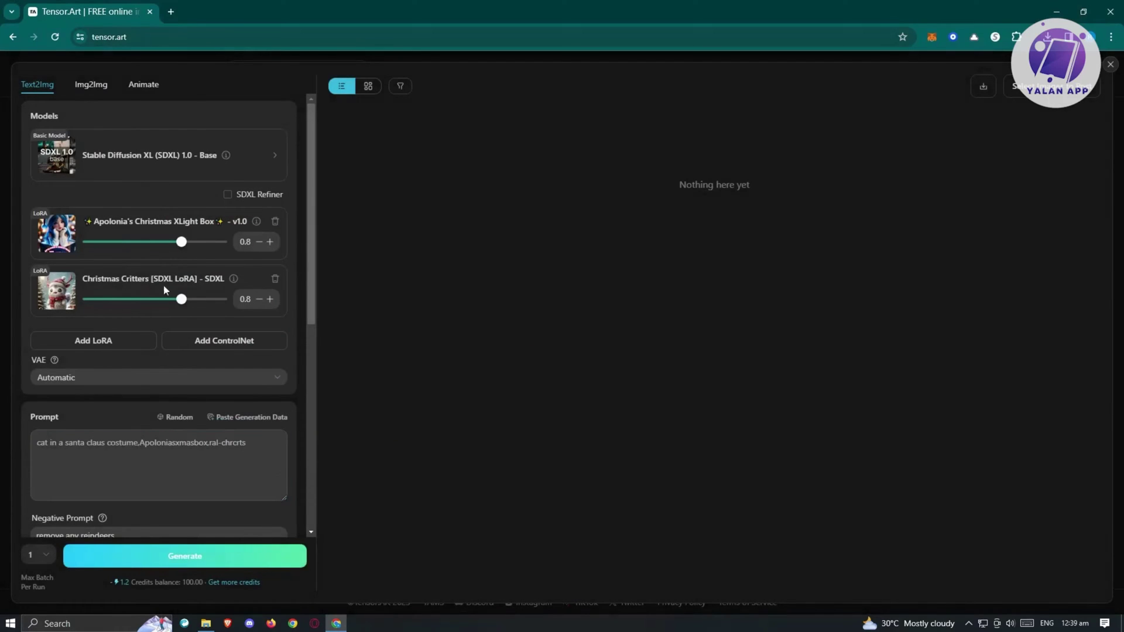
Place the caret in the prompt text, then bring up the Select ControlNet chooser
left_click_drag(254, 448, 39, 447)
left_click(148, 443)
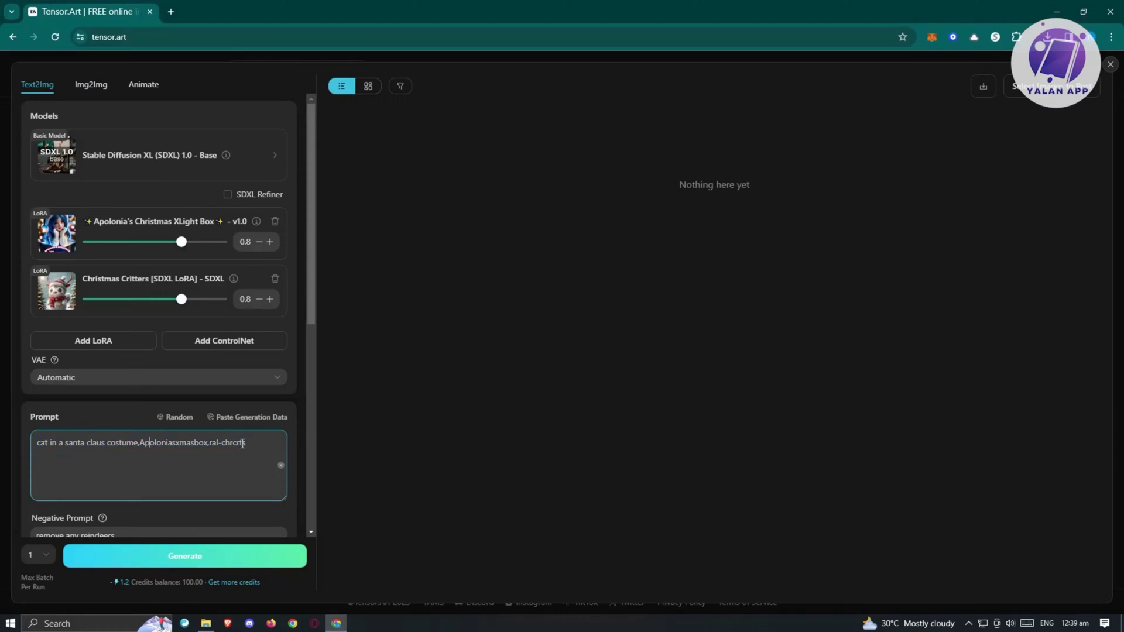
left_click(241, 346)
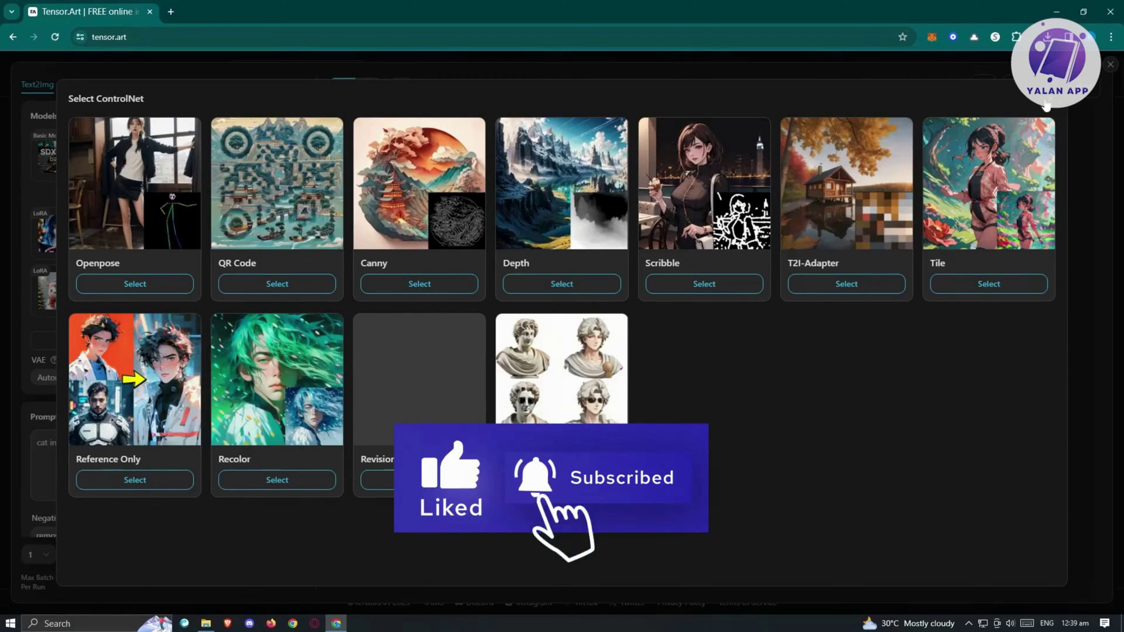
Close the ControlNet chooser without picking a model and generate the Santa cat image
left_click(1110, 64)
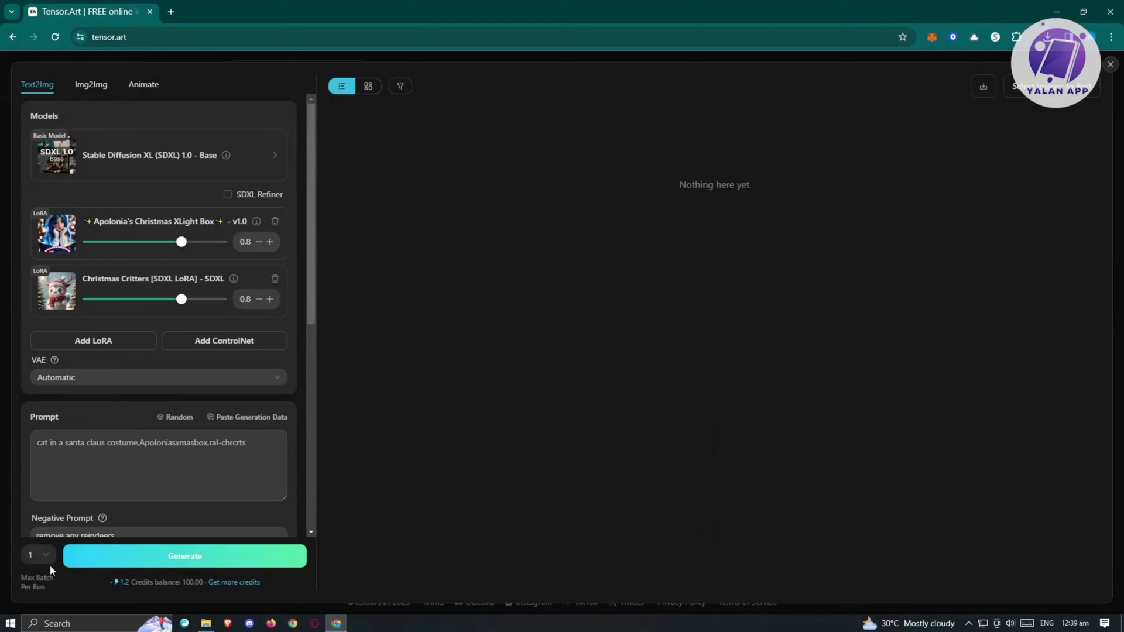
left_click(140, 557)
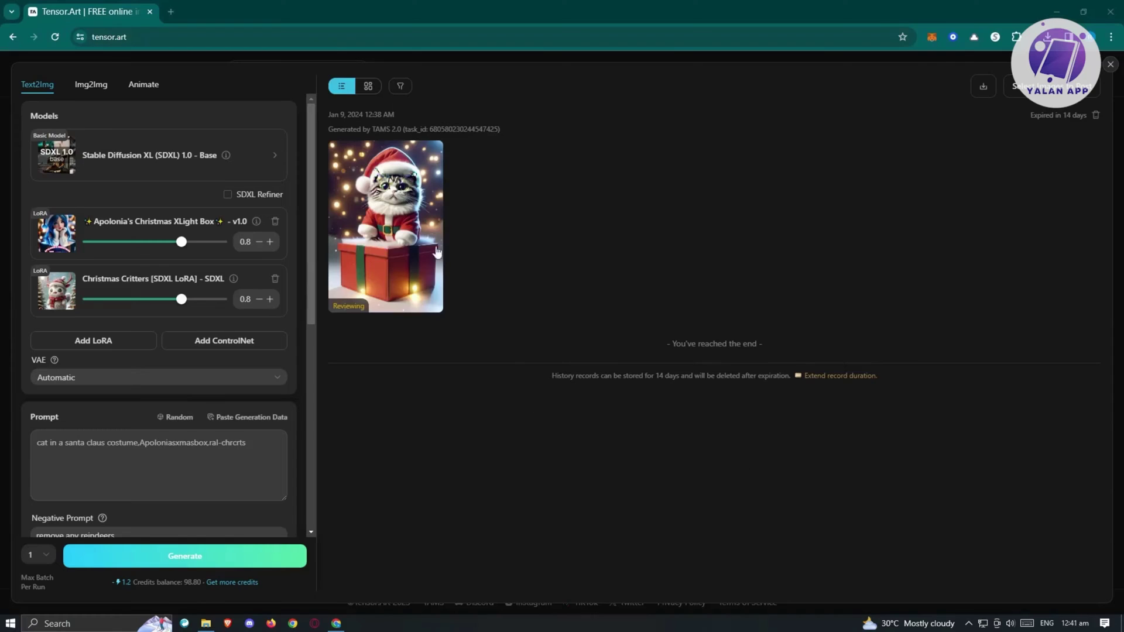
View the cat-on-a-gift-box image full size, zoom in and out, download it, and close the preview
mouse_move(413, 220)
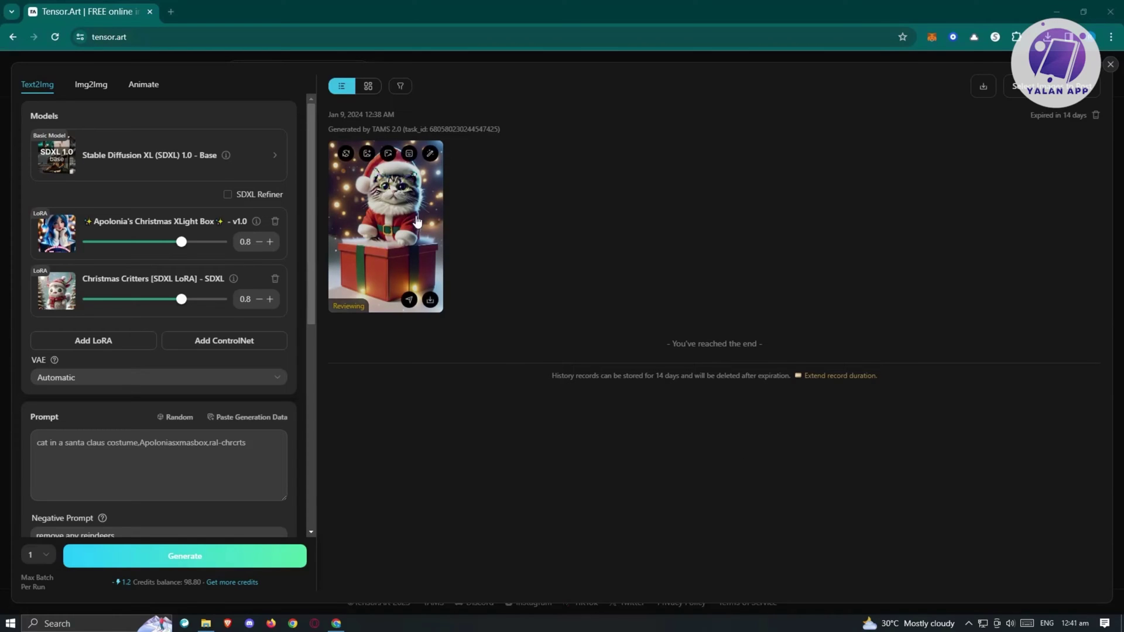
left_click(385, 222)
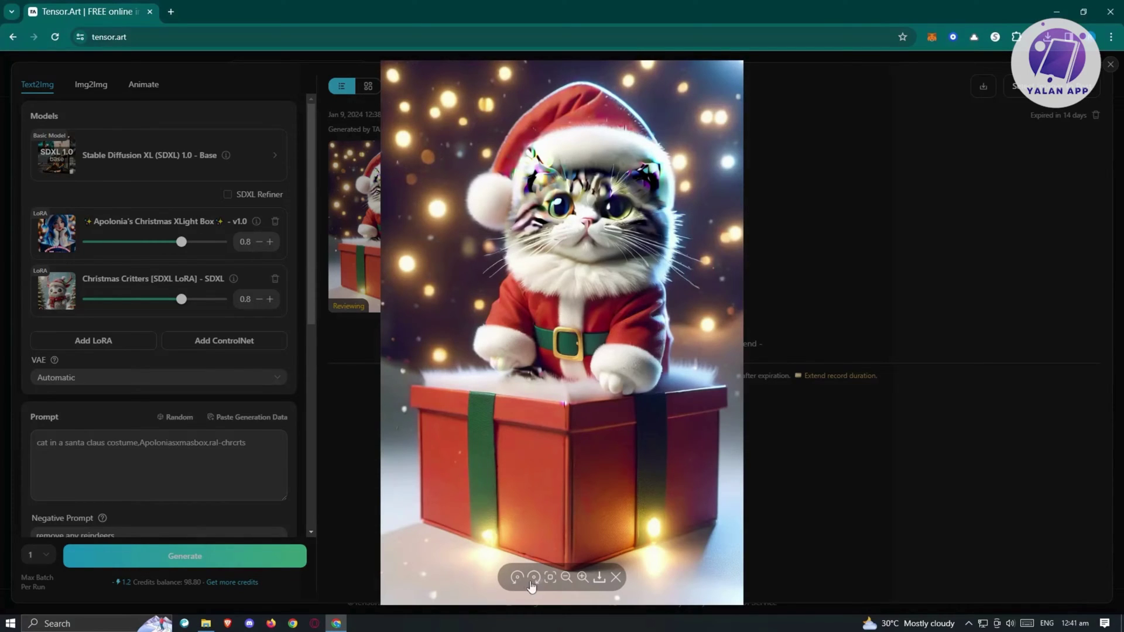
left_click(550, 578)
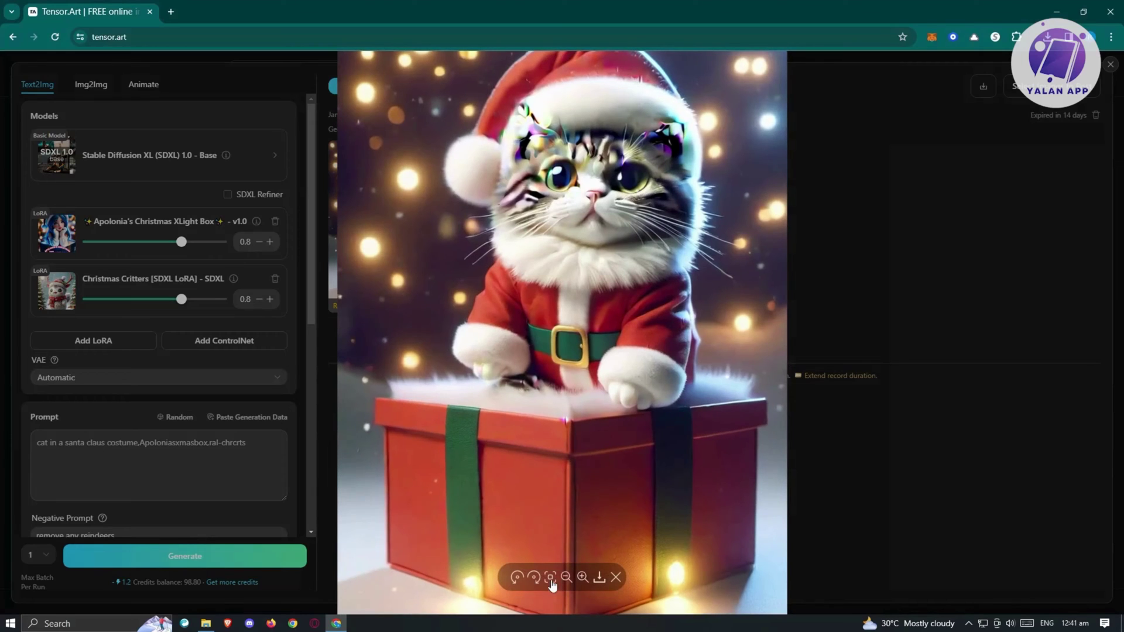
left_click(566, 578)
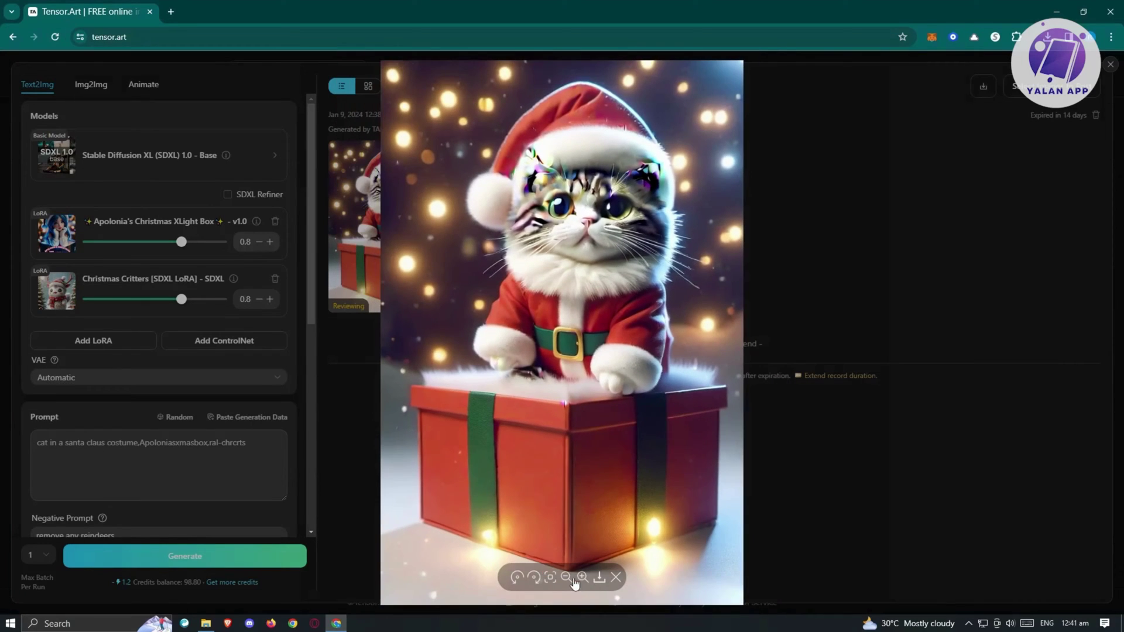
left_click(600, 580)
left_click(801, 136)
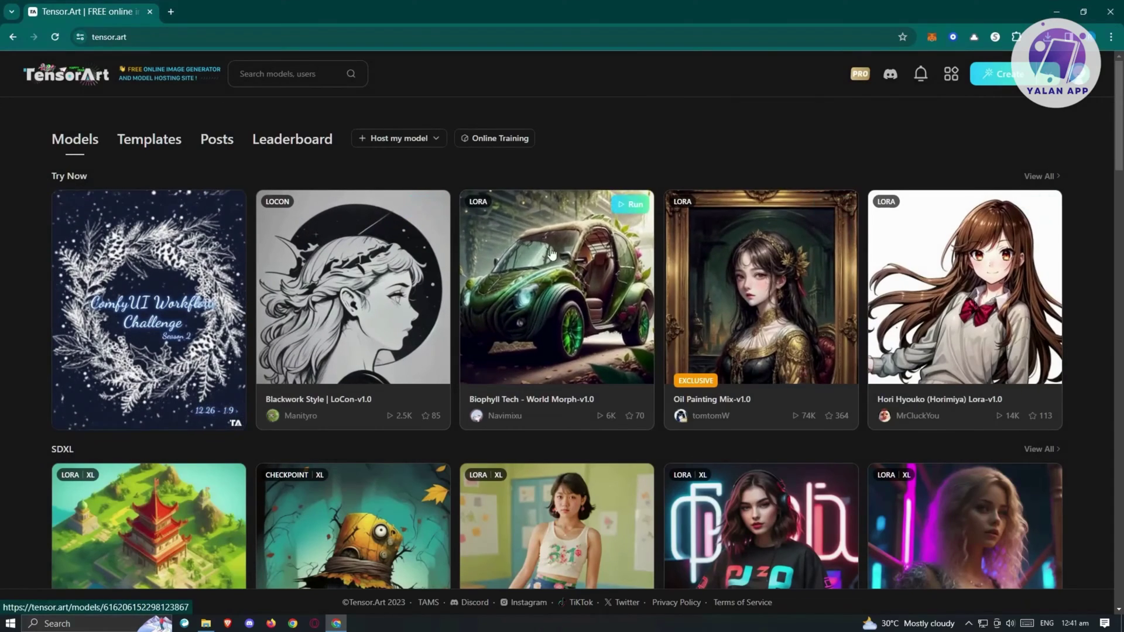
Run segirl from the SDXL section, dismiss the recommended-data prompt, and close the Text2Img panel
scroll(614, 412, "down", 4)
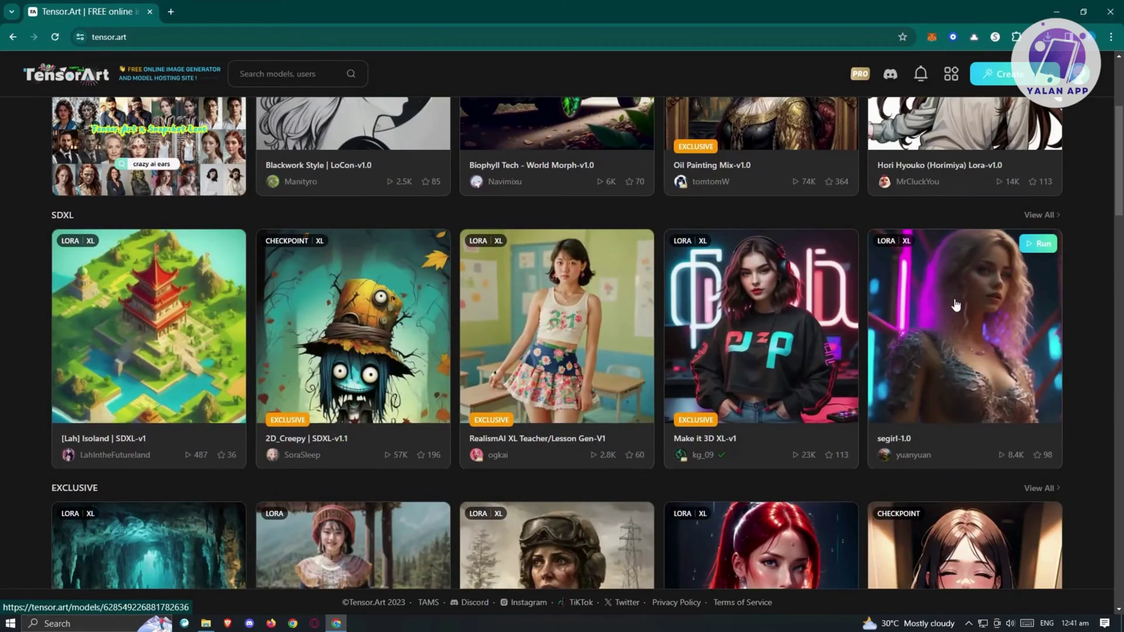
left_click(1038, 243)
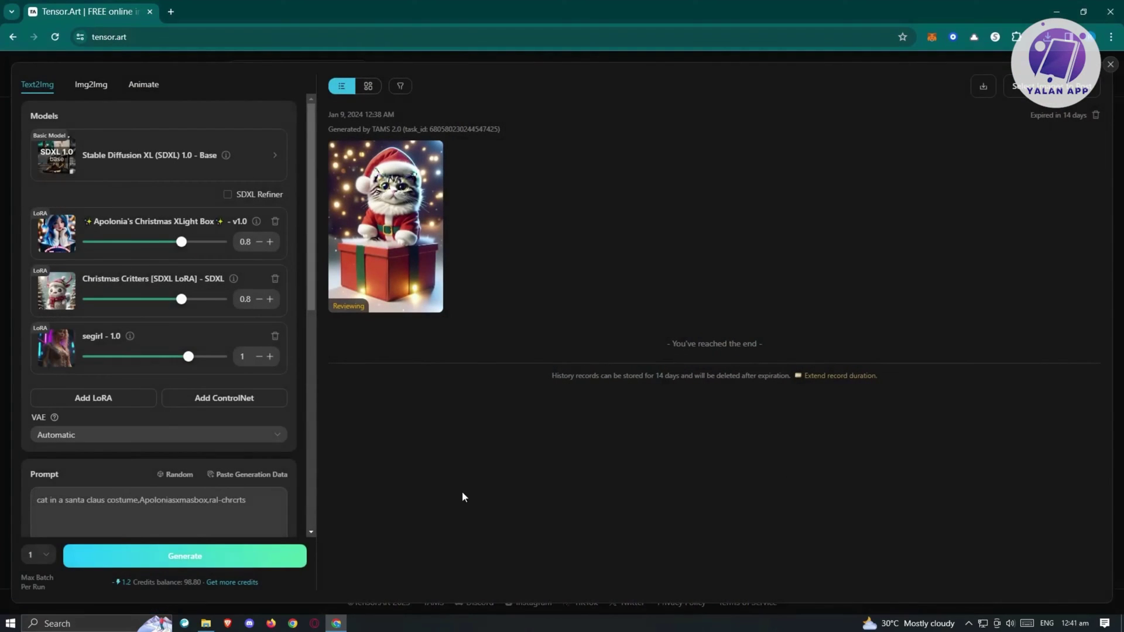
scroll(209, 304, "down", 3)
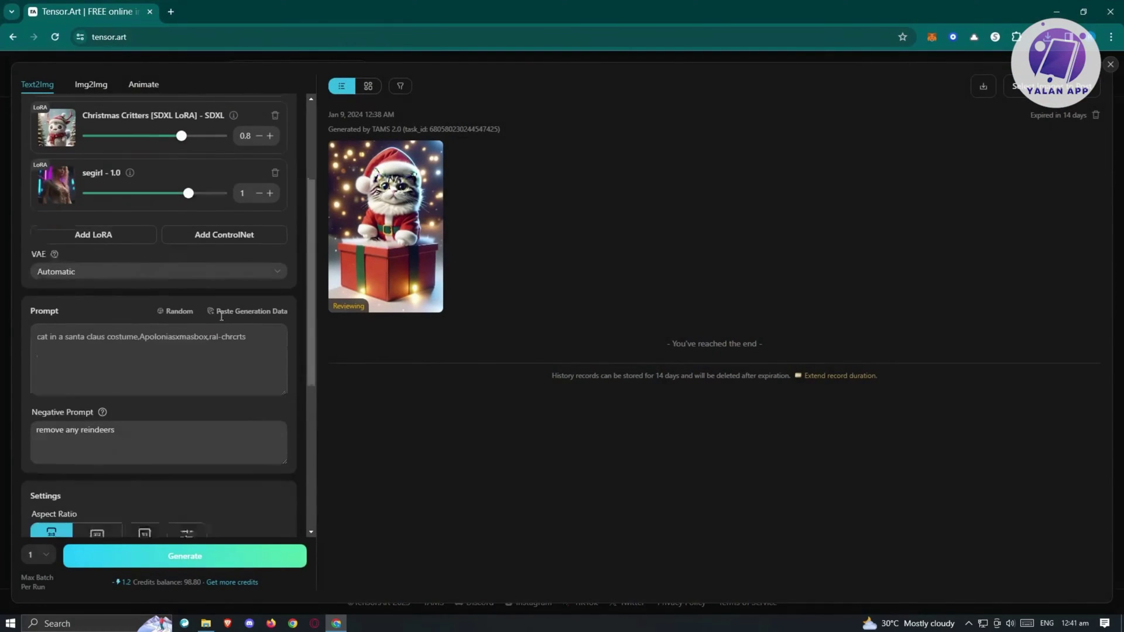
scroll(246, 395, "up", 3)
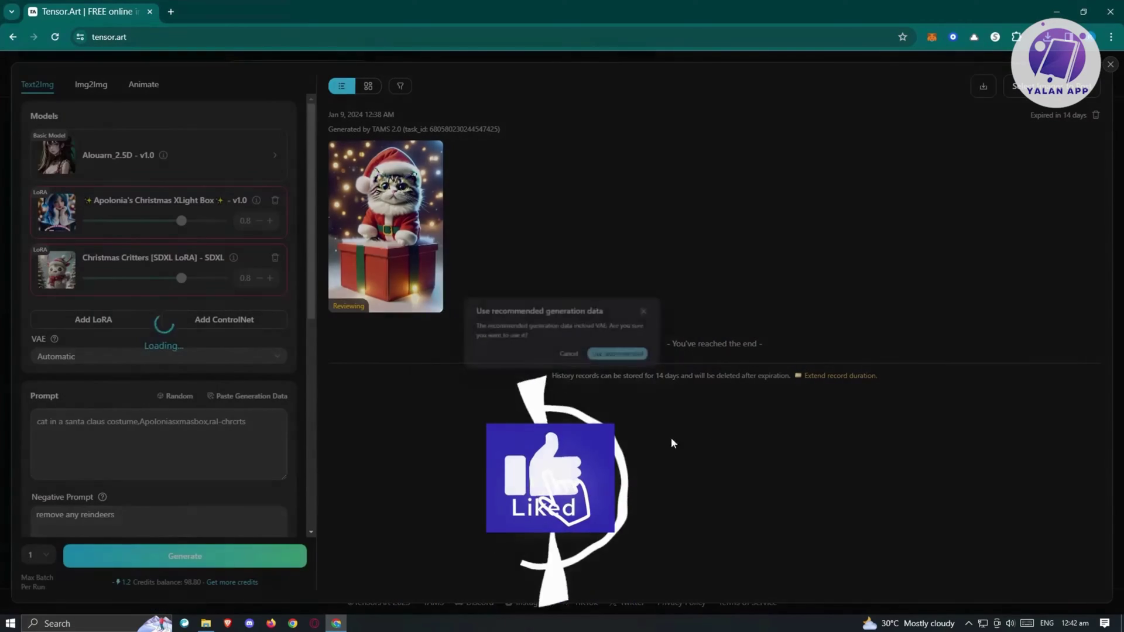
left_click(671, 304)
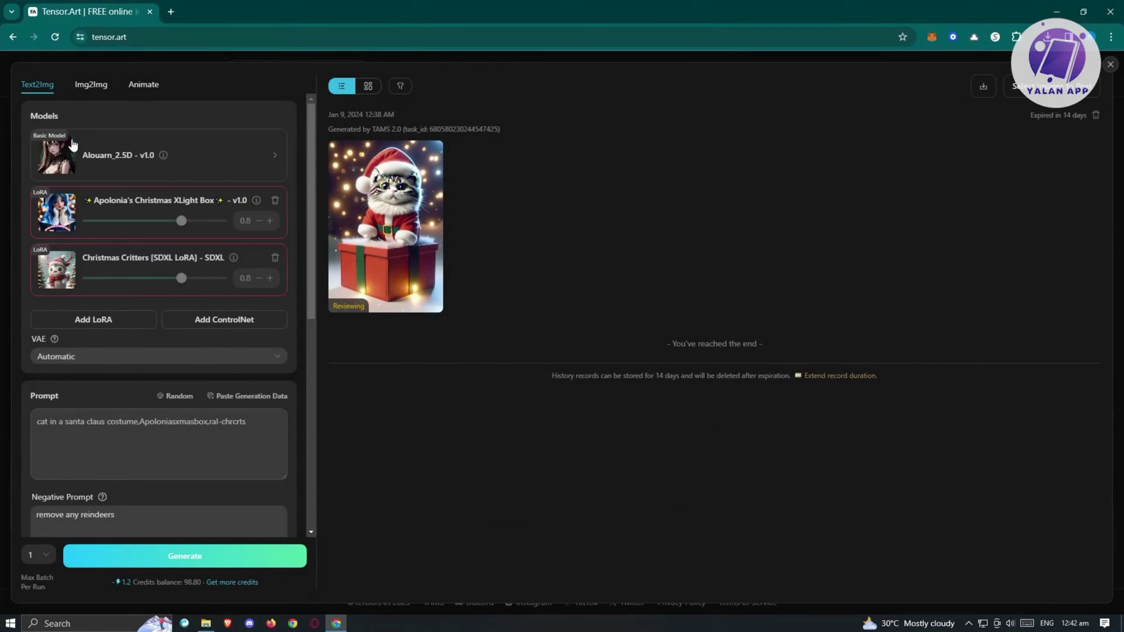
left_click(1111, 65)
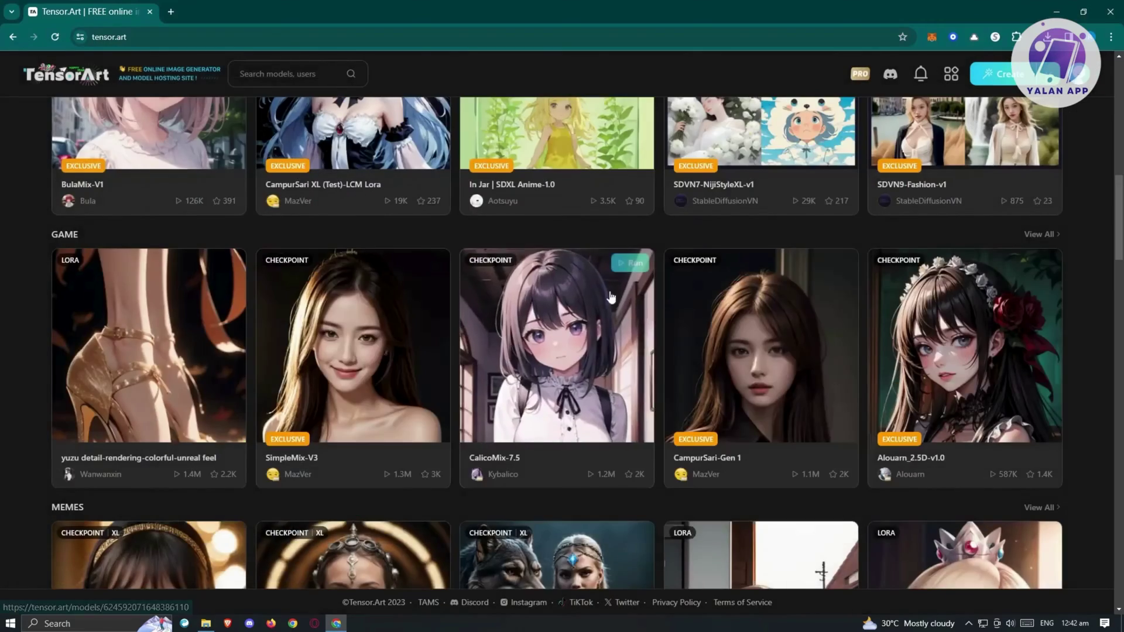
Remix the cyberpunk Christmas tree post from the Posts feed into the generator
scroll(451, 345, "up", 10)
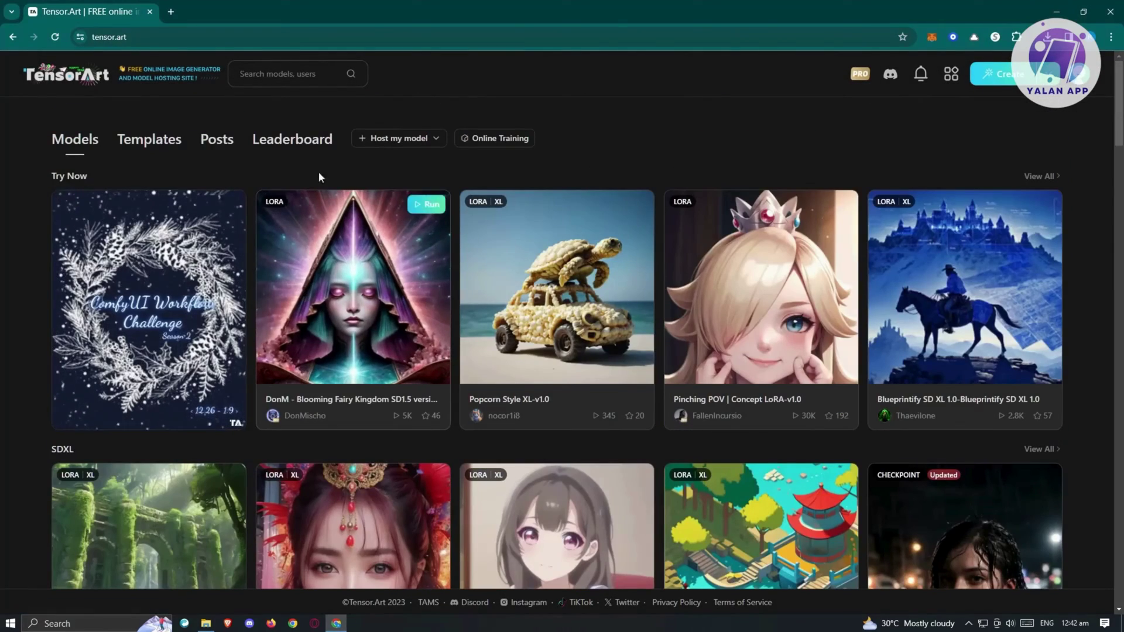
left_click(214, 143)
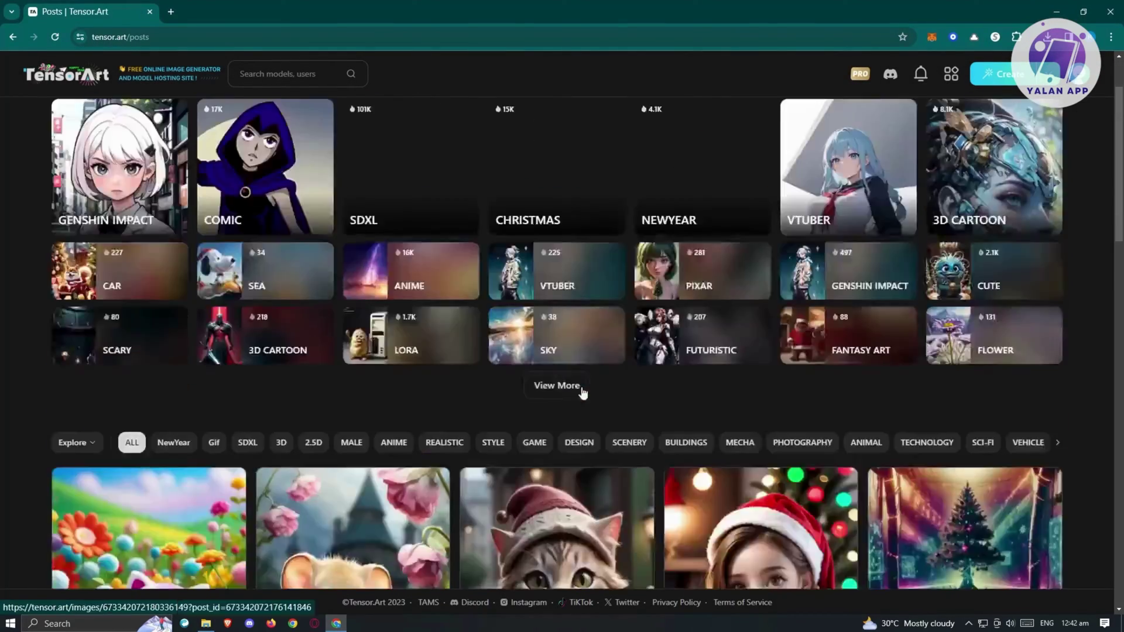
scroll(580, 392, "down", 8)
mouse_move(580, 394)
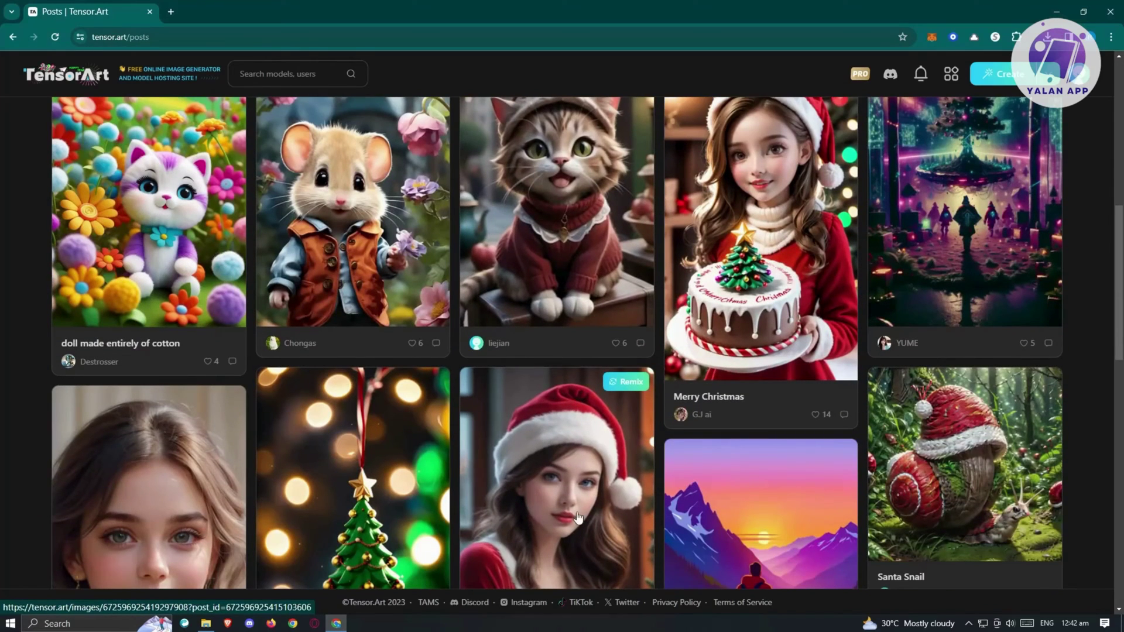
scroll(544, 442, "up", 5)
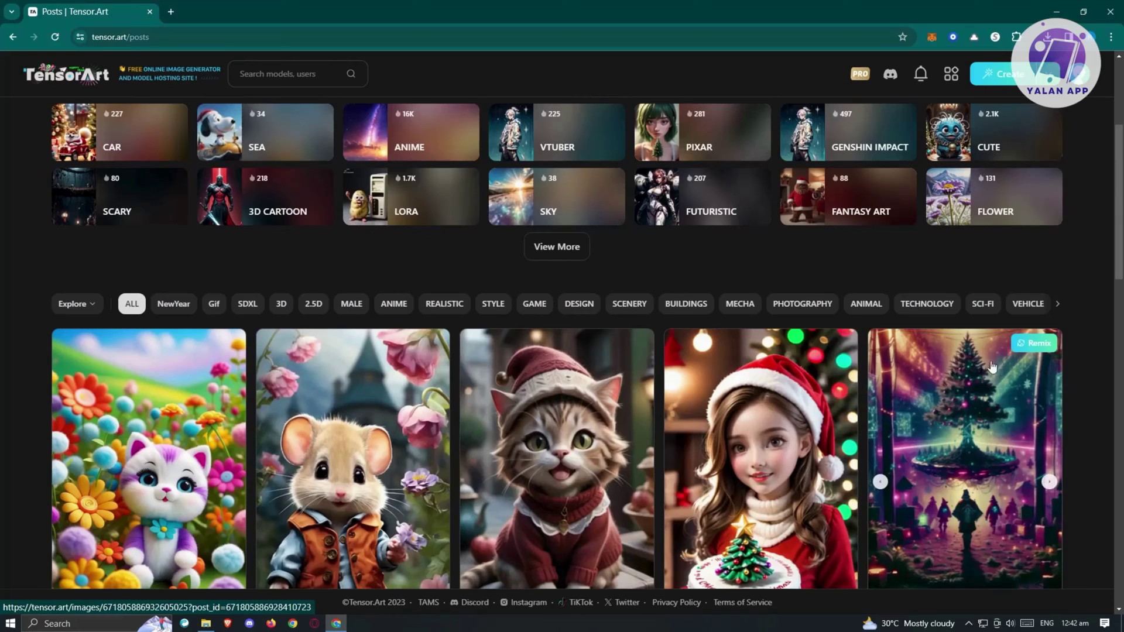
scroll(972, 389, "down", 1)
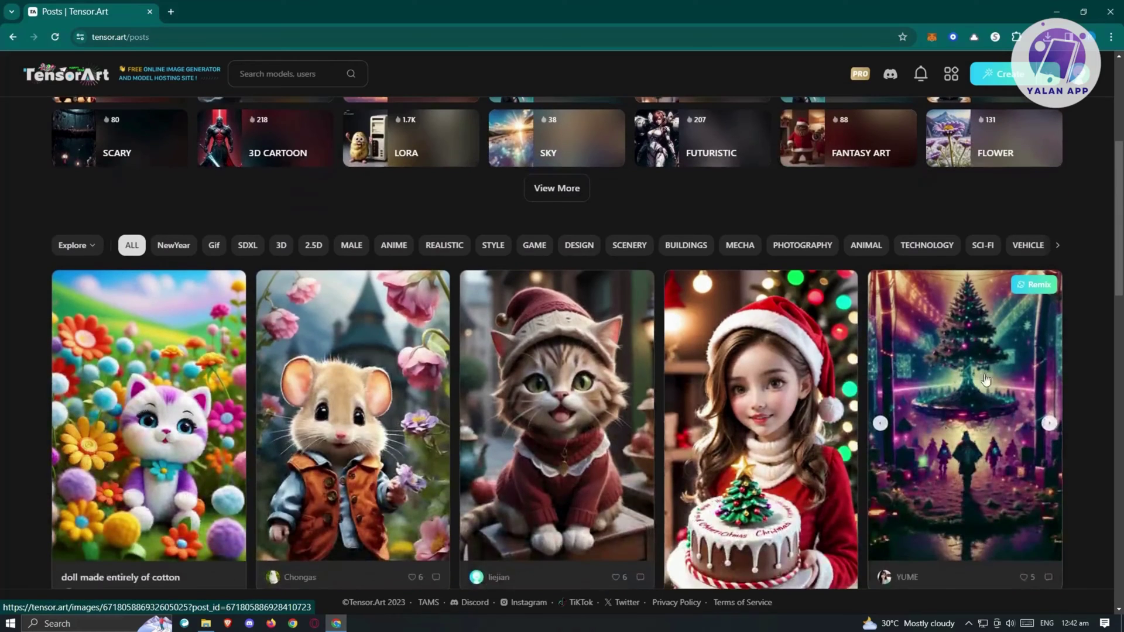
left_click(1033, 285)
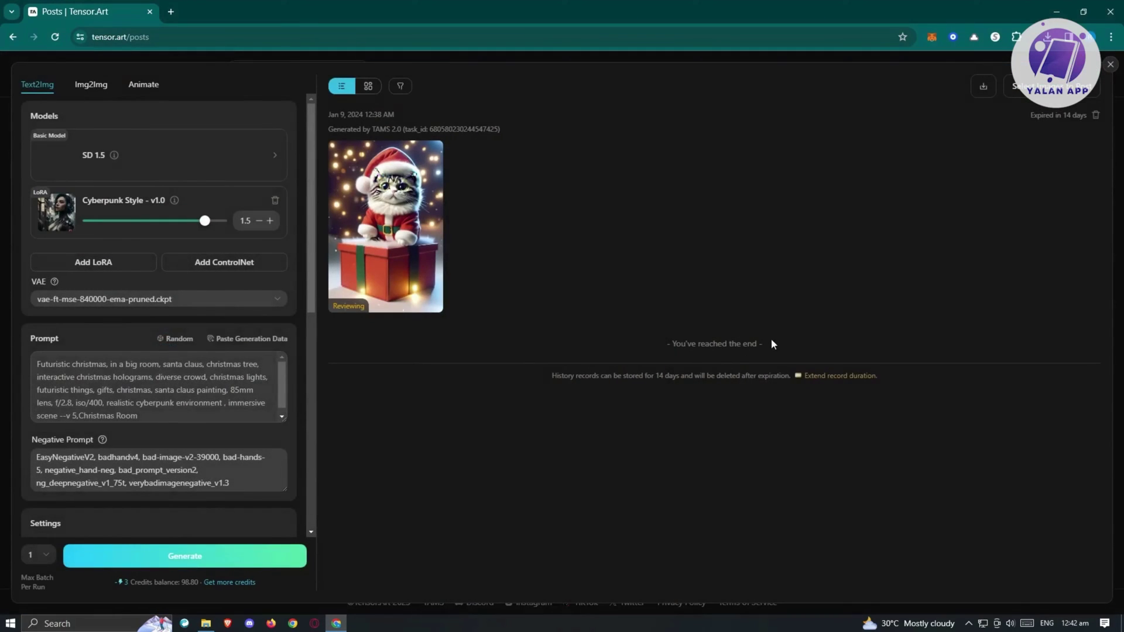
Generate the remixed futuristic Christmas room prompt, yielding a neon cyberpunk Christmas tree image
left_click(206, 387)
left_click(174, 556)
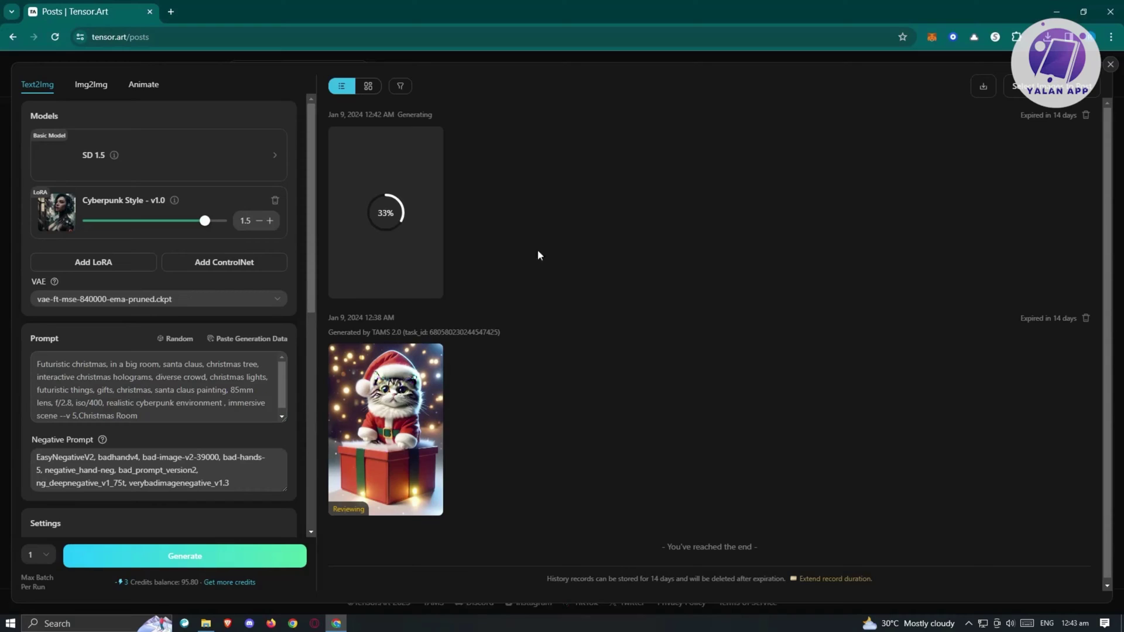
left_click_drag(162, 416, 69, 364)
left_click(141, 403)
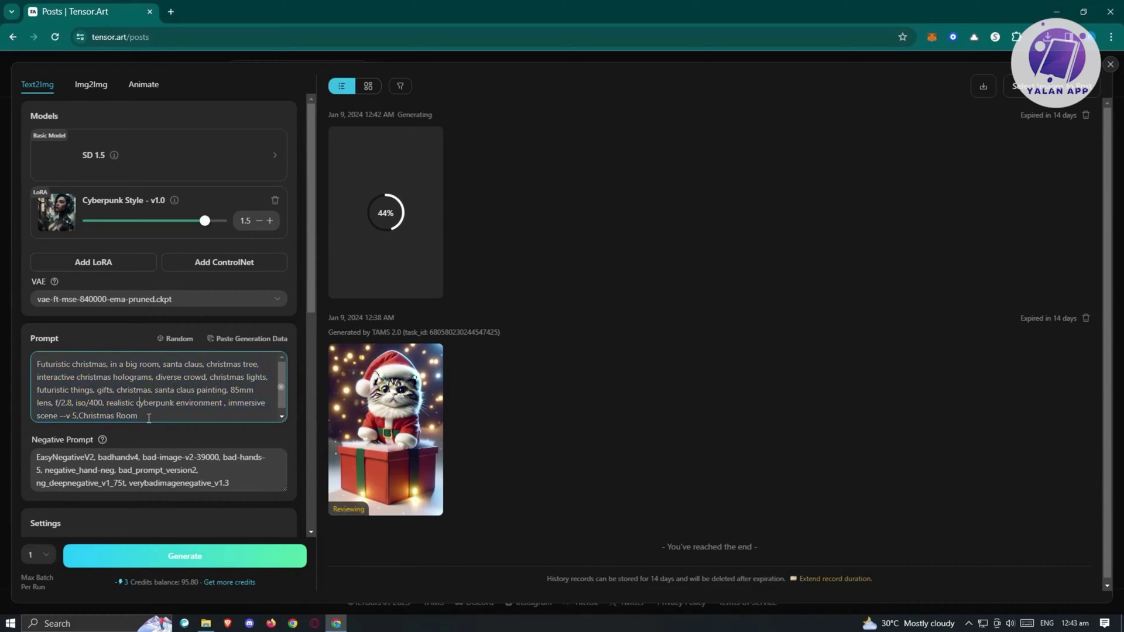
scroll(150, 417, "down", 6)
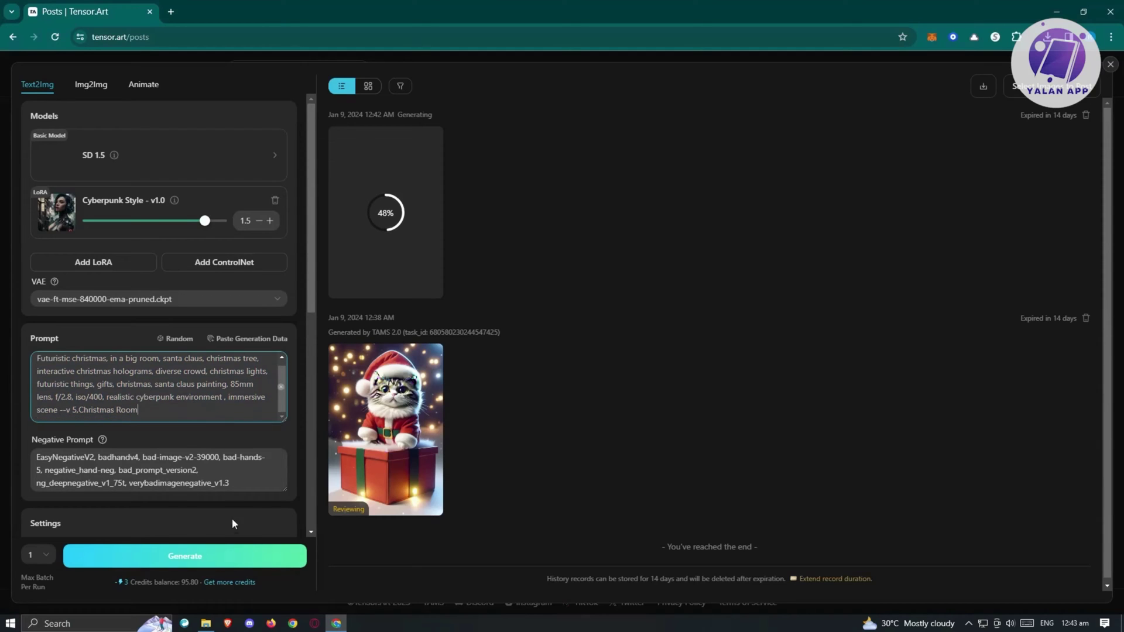
scroll(251, 464, "up", 3)
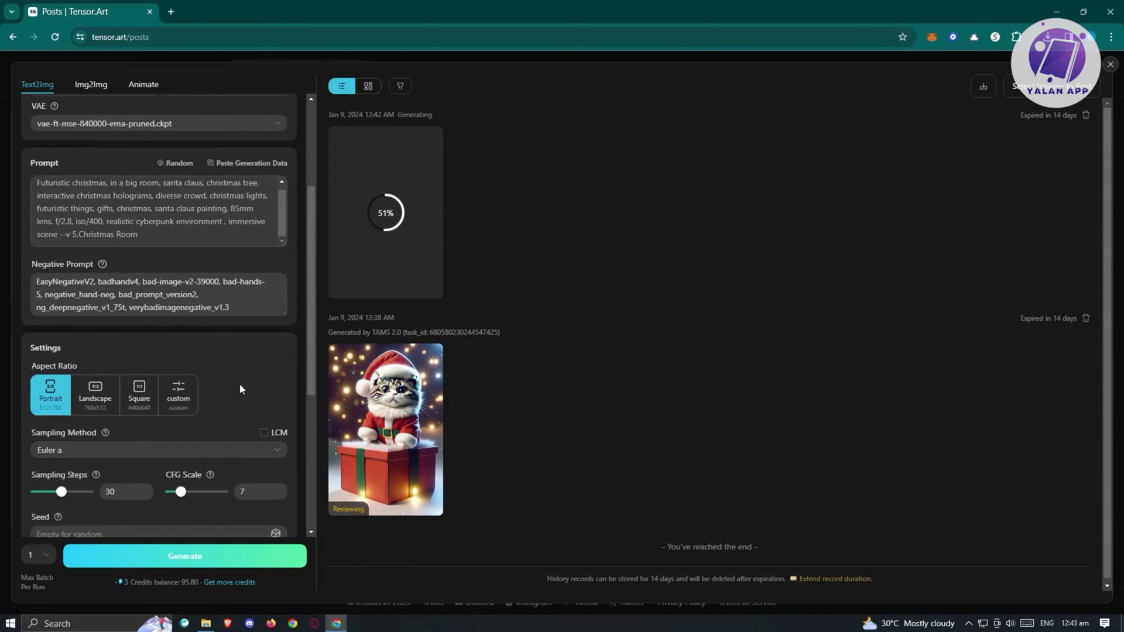
scroll(193, 418, "down", 2)
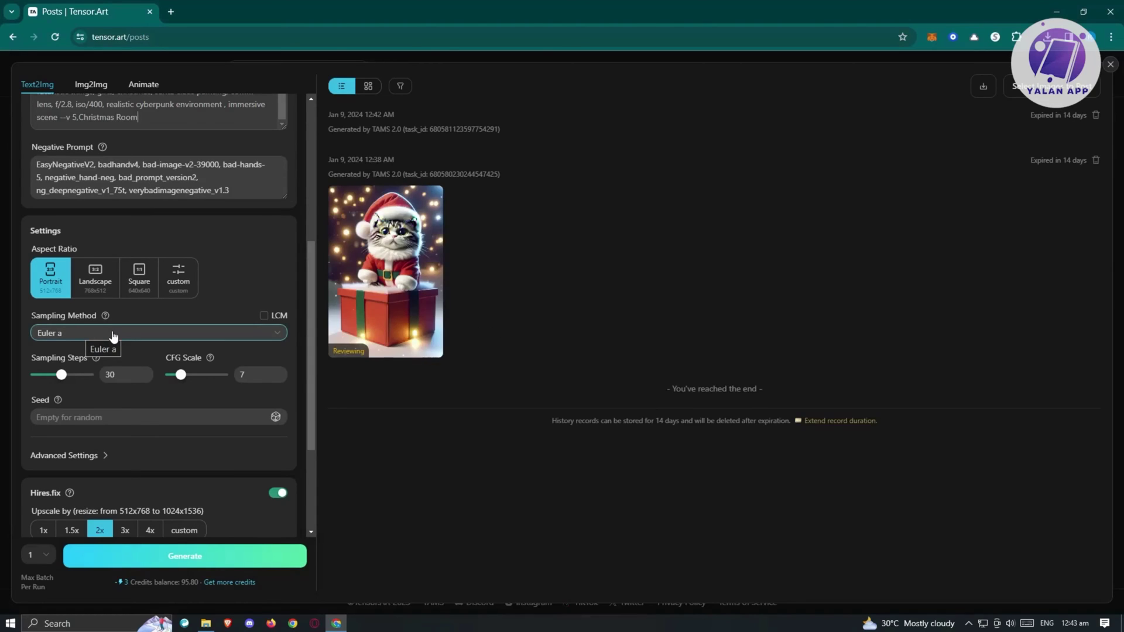
mouse_move(391, 268)
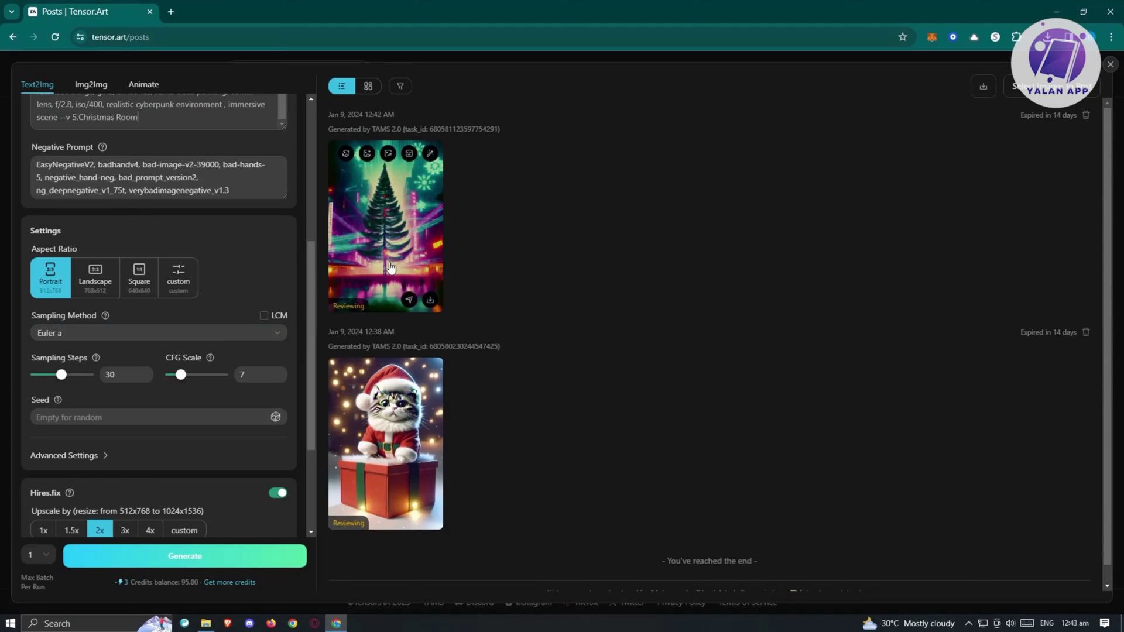